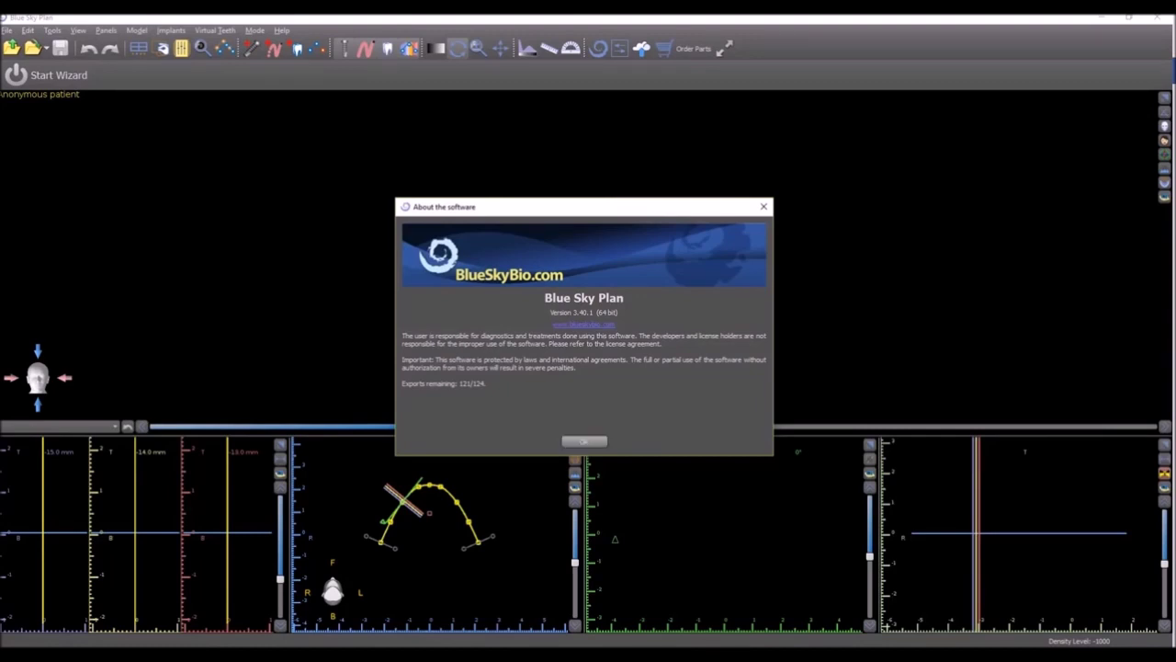
Close the software information, start the wizard and keep Model CT as the import type
left_click(584, 441)
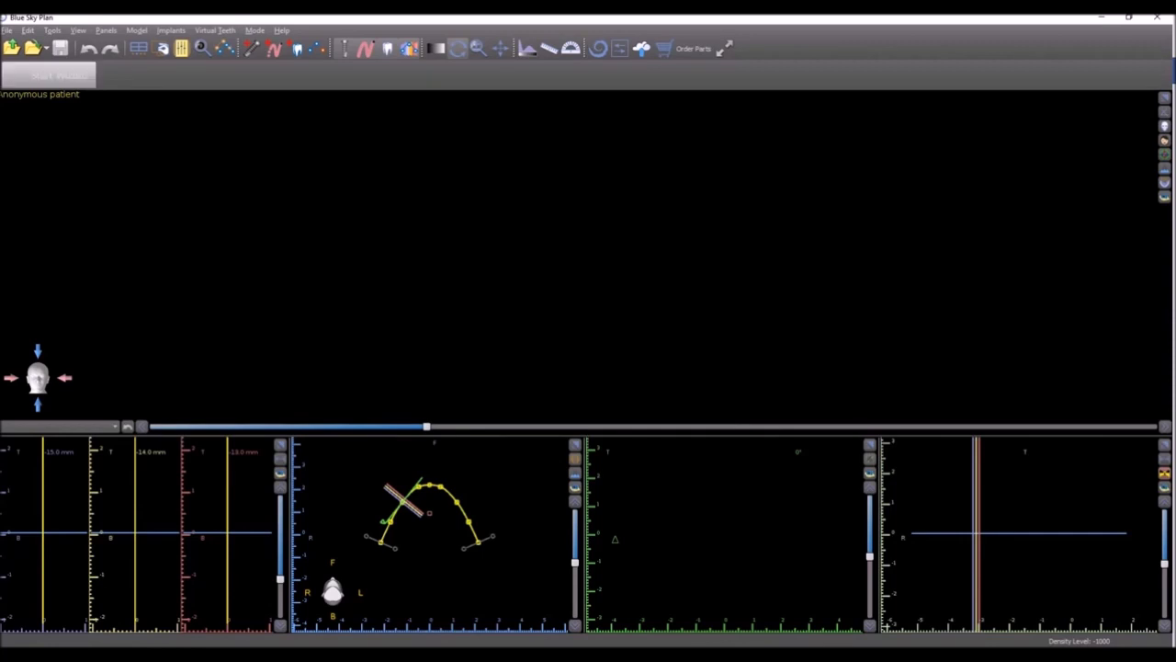
left_click(50, 74)
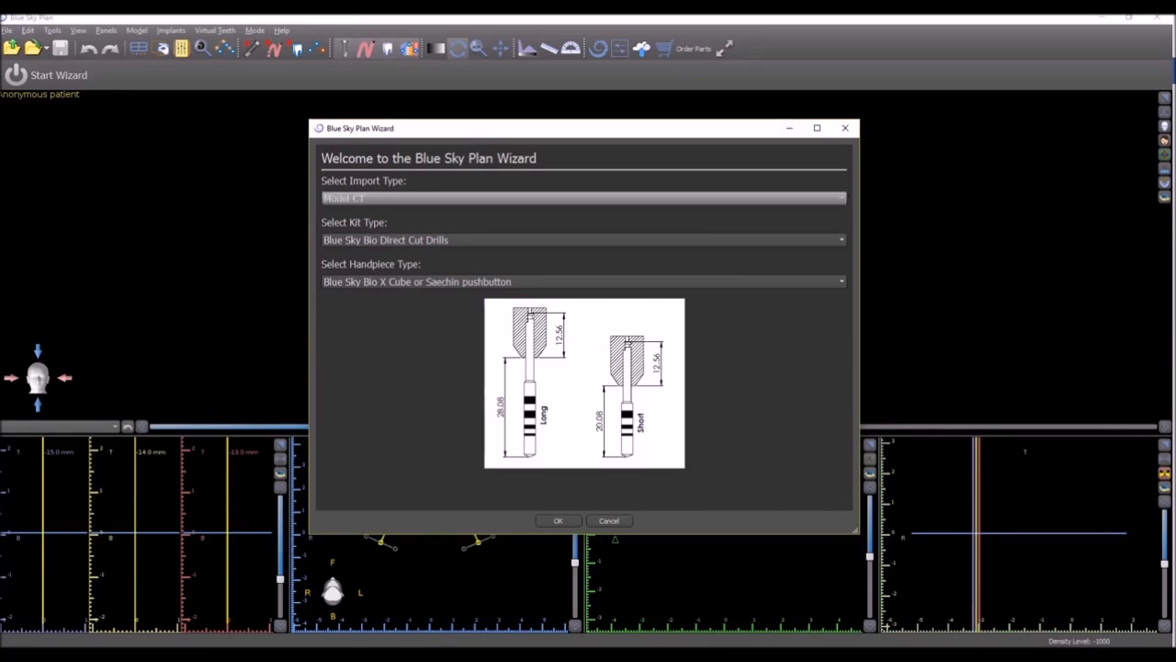
left_click(585, 199)
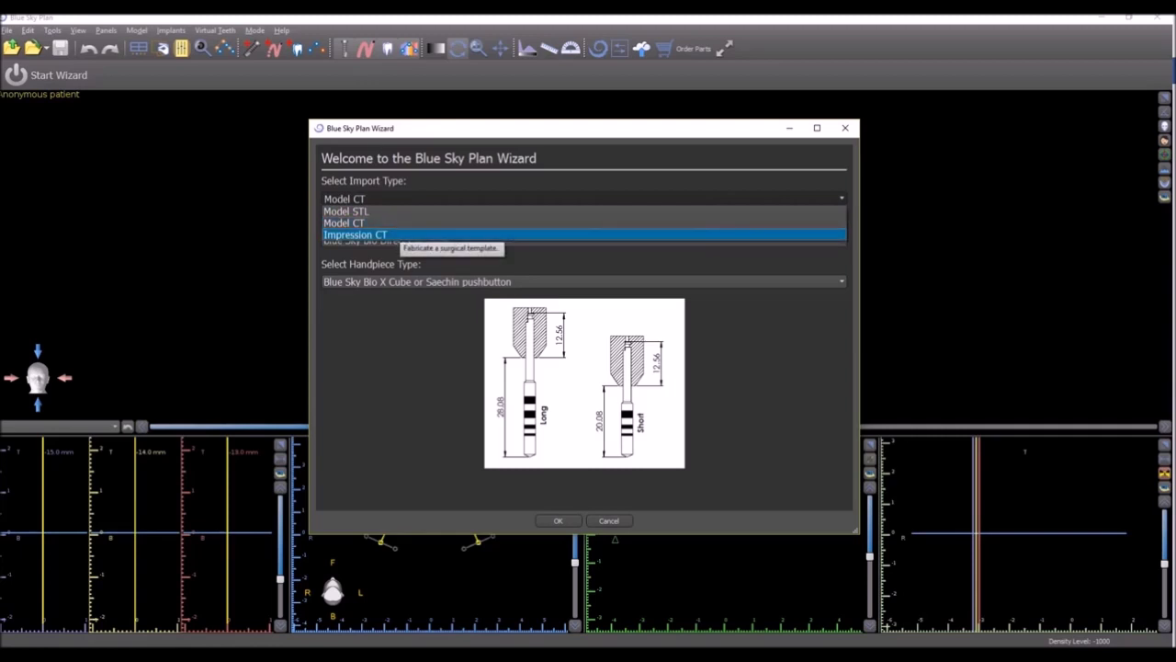
left_click(416, 199)
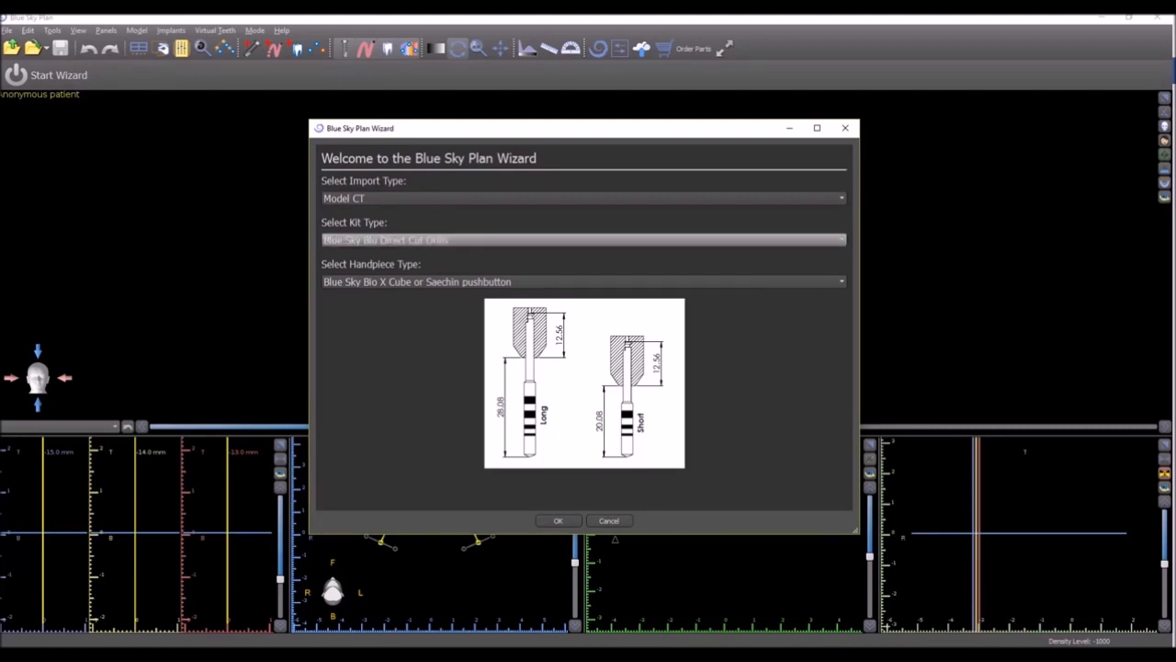
Review the kit types and handpiece types offered in the wizard
left_click(584, 240)
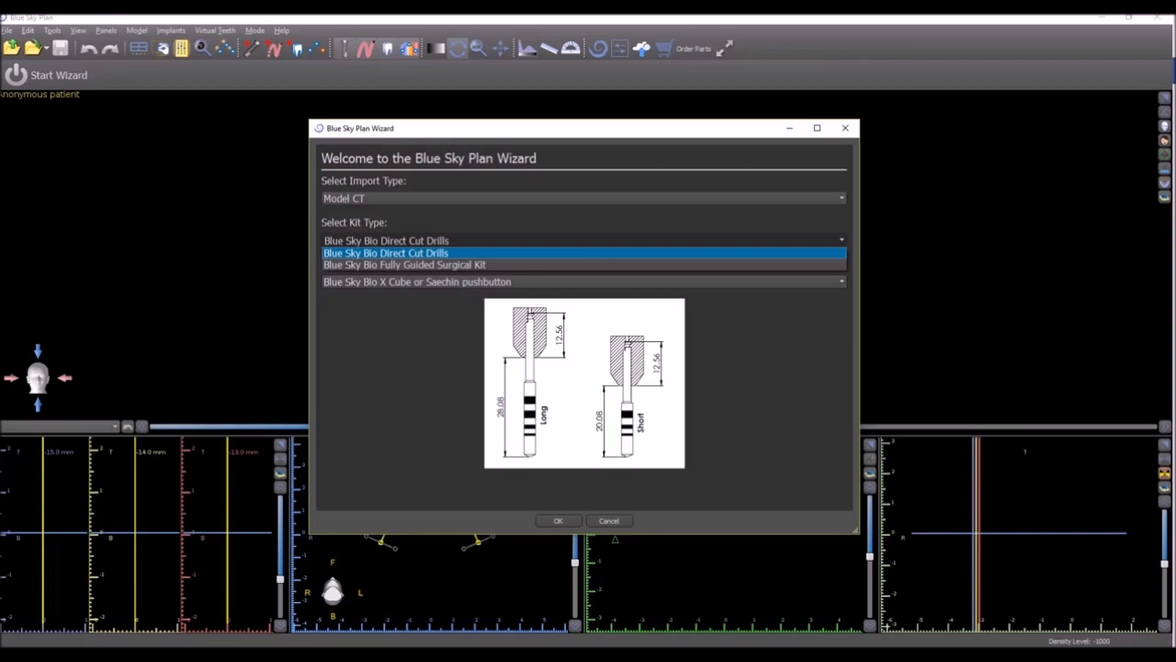
left_click(585, 241)
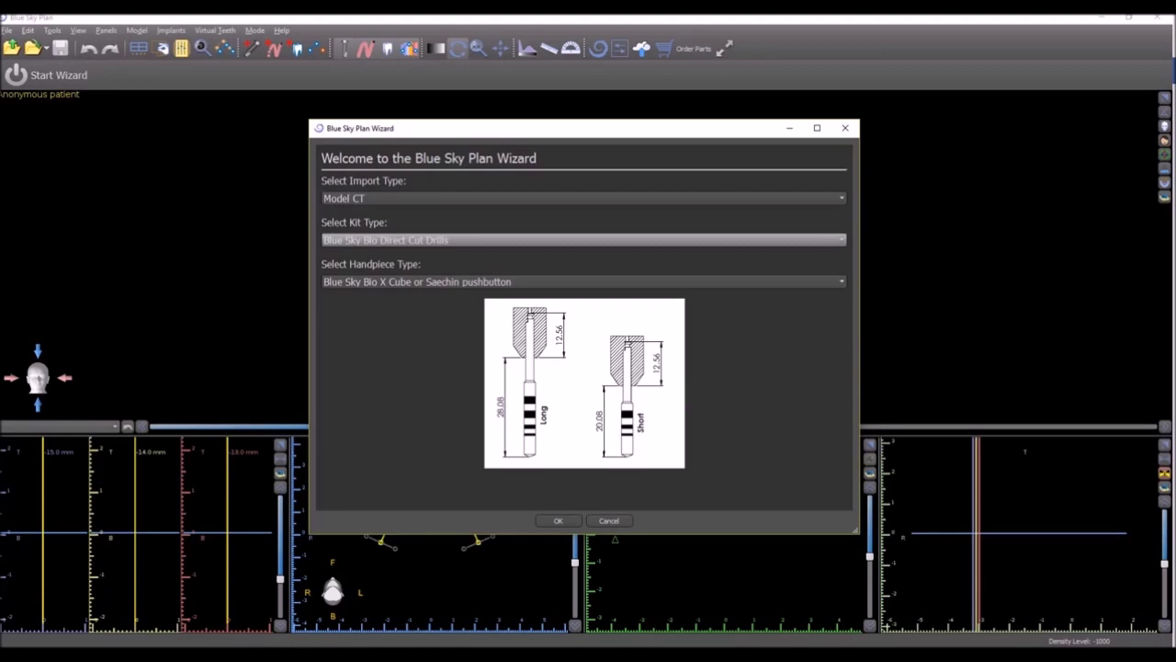
left_click(583, 281)
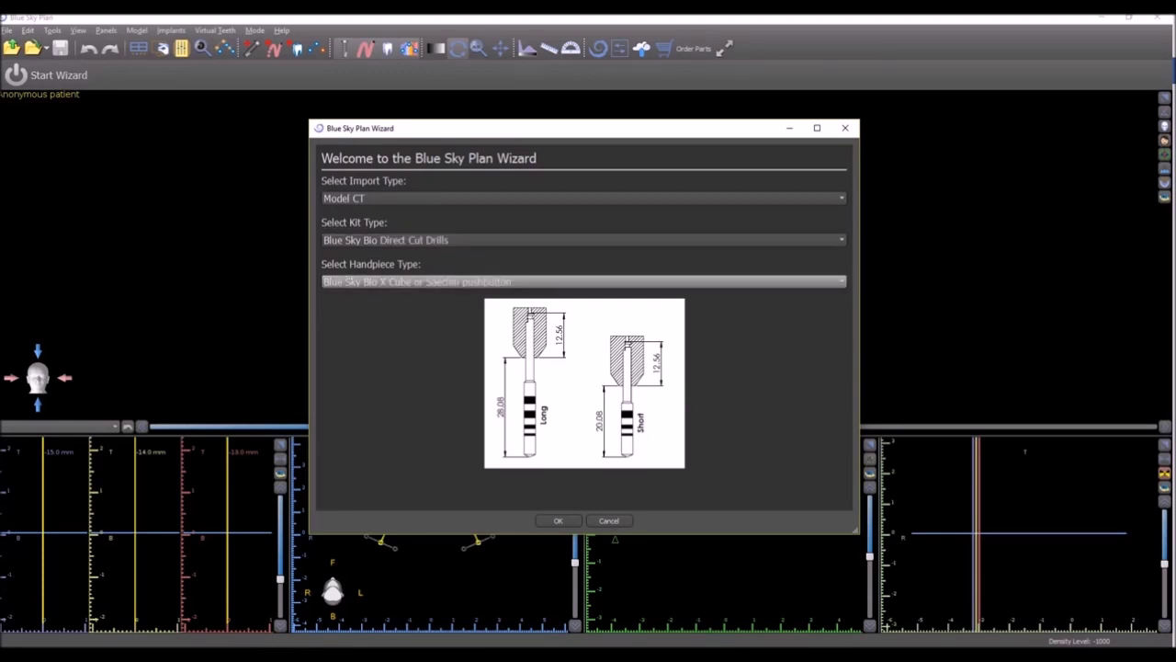
left_click(583, 281)
left_click(583, 282)
Set the wizard's kit type to Blue Sky Bio Fully Guided Surgical Kit
left_click(584, 240)
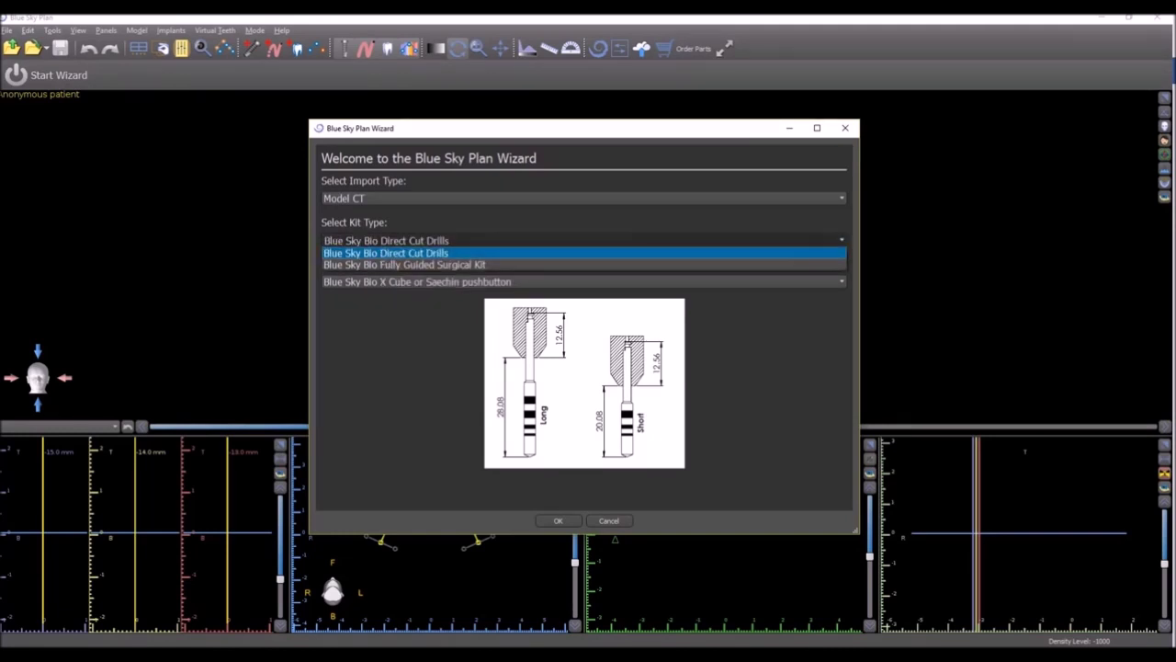
key("Down")
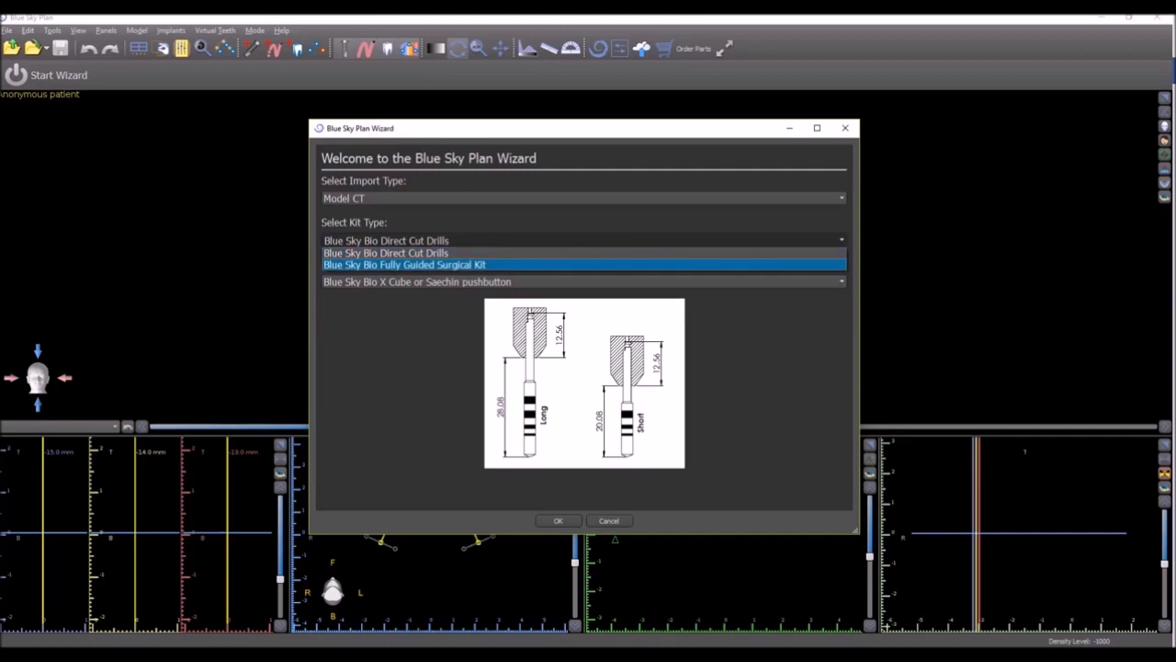
key("Return")
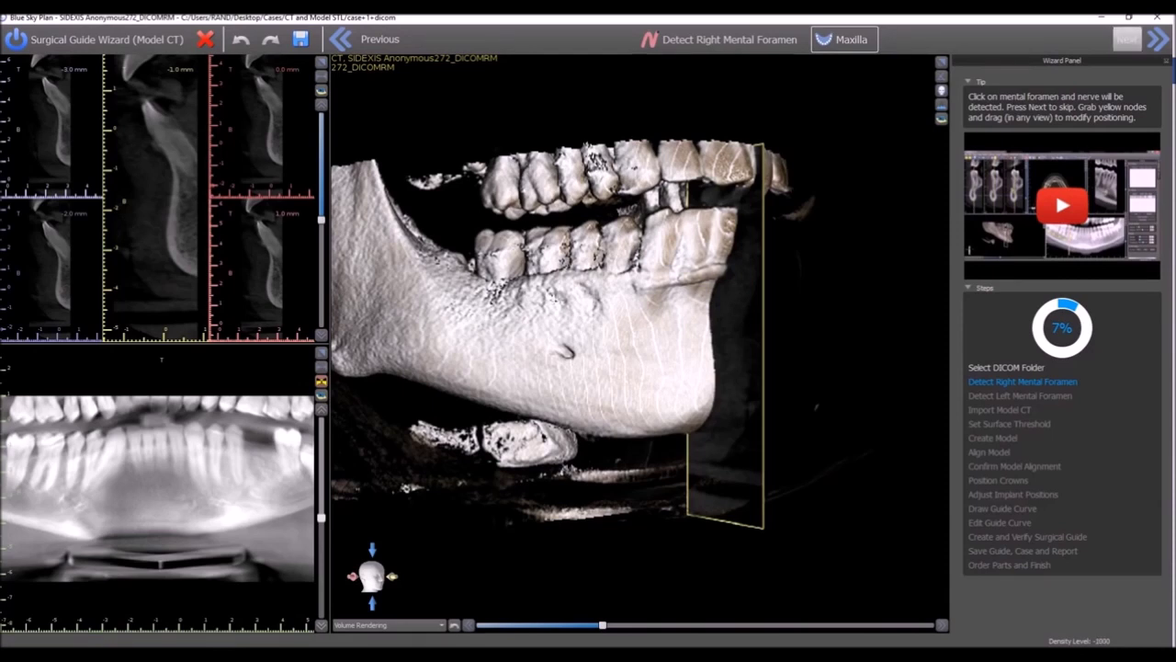
Skip detection of the right mental foramen and mark the left mental foramen on the mandible to detect its nerve
left_click(1139, 38)
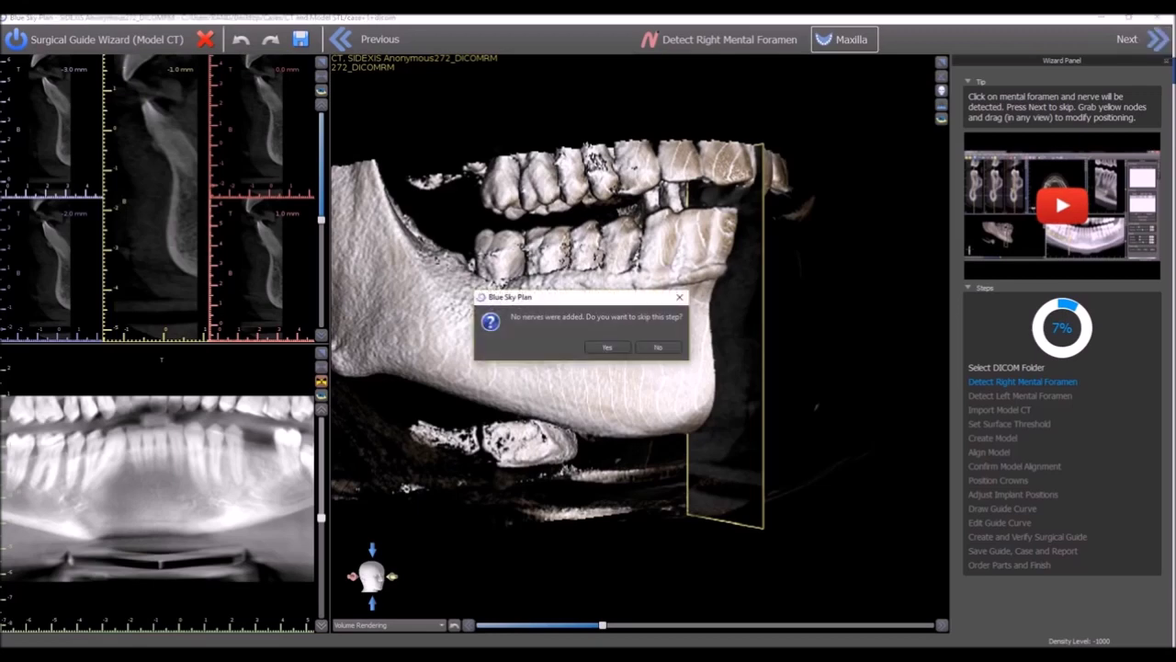
left_click(606, 346)
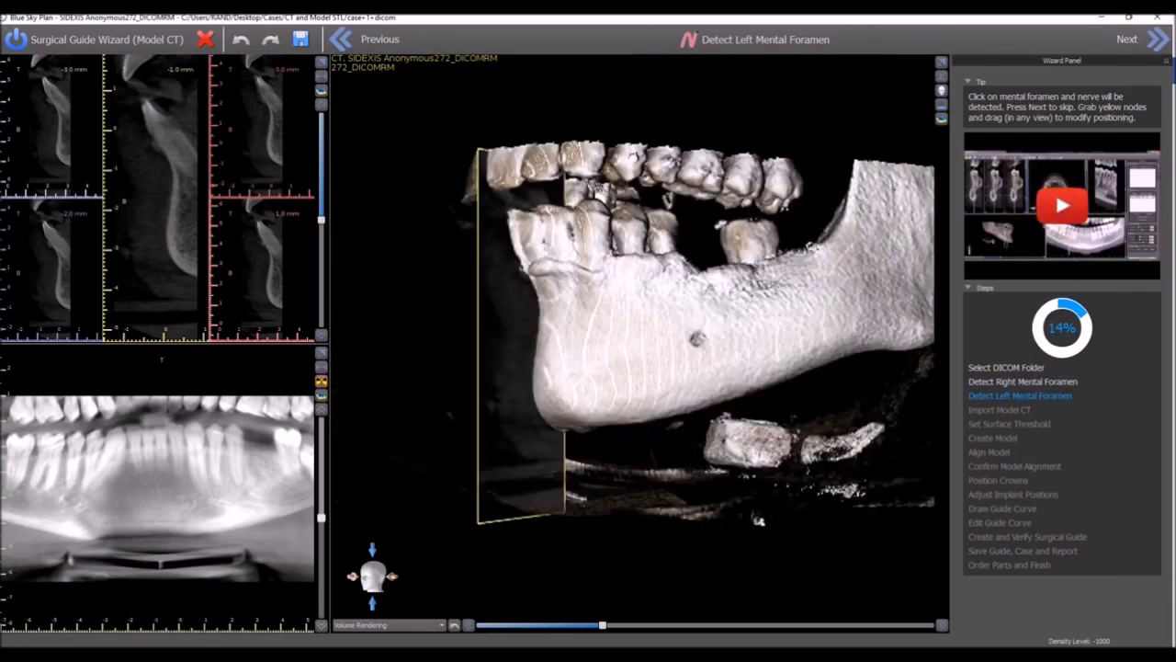
left_click(697, 338)
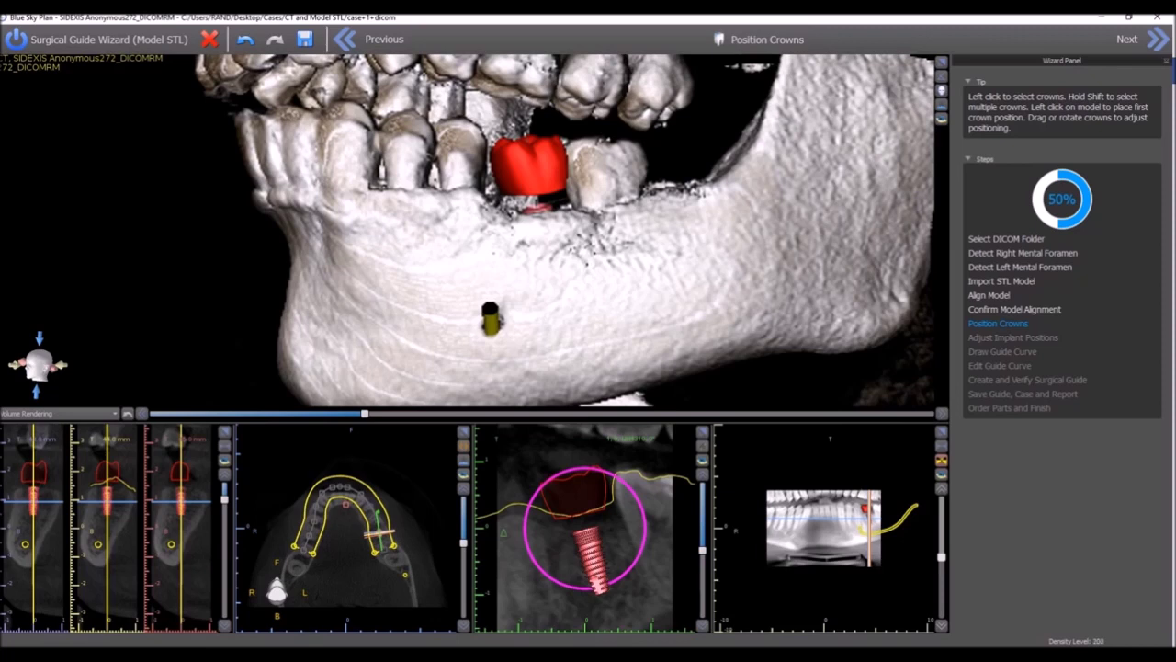
Examine the molar implant and crown against the neighbouring teeth by rotating the tangential slice around the implant
left_click(528, 164)
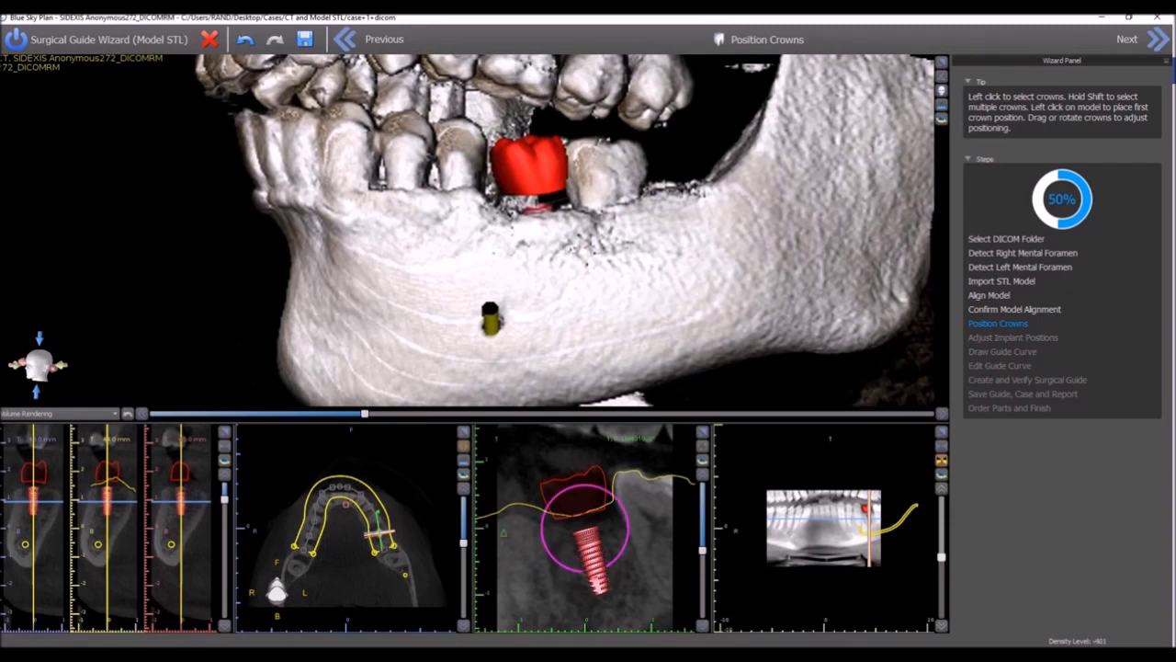
scroll(586, 529, "down", 6)
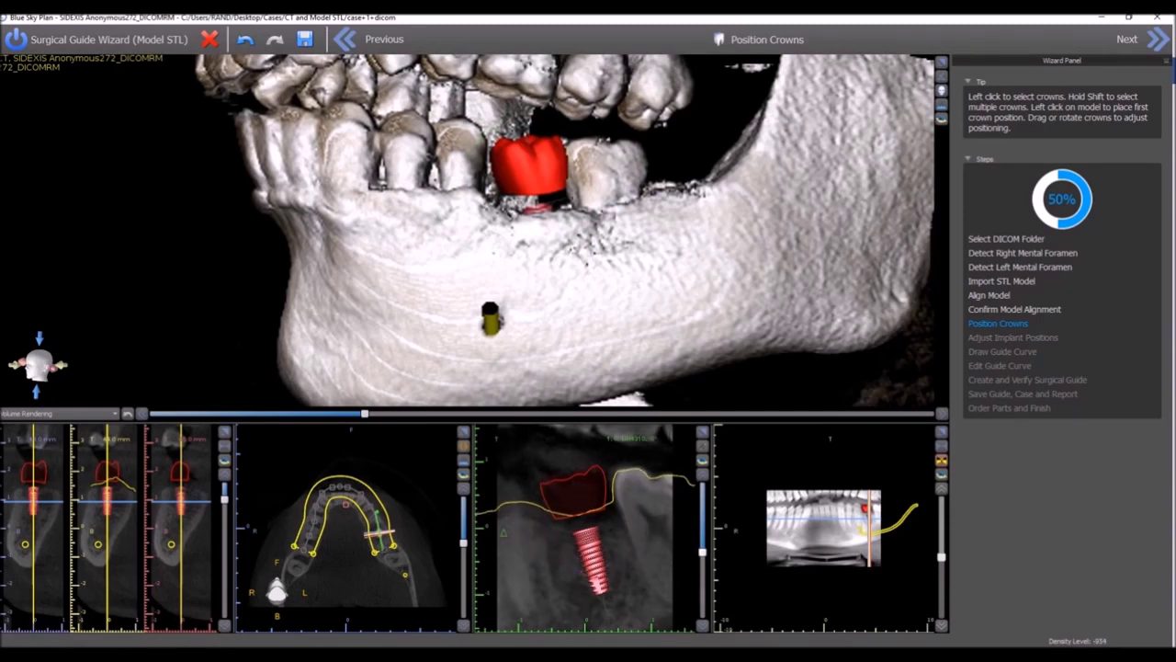
scroll(584, 528, "down", 2)
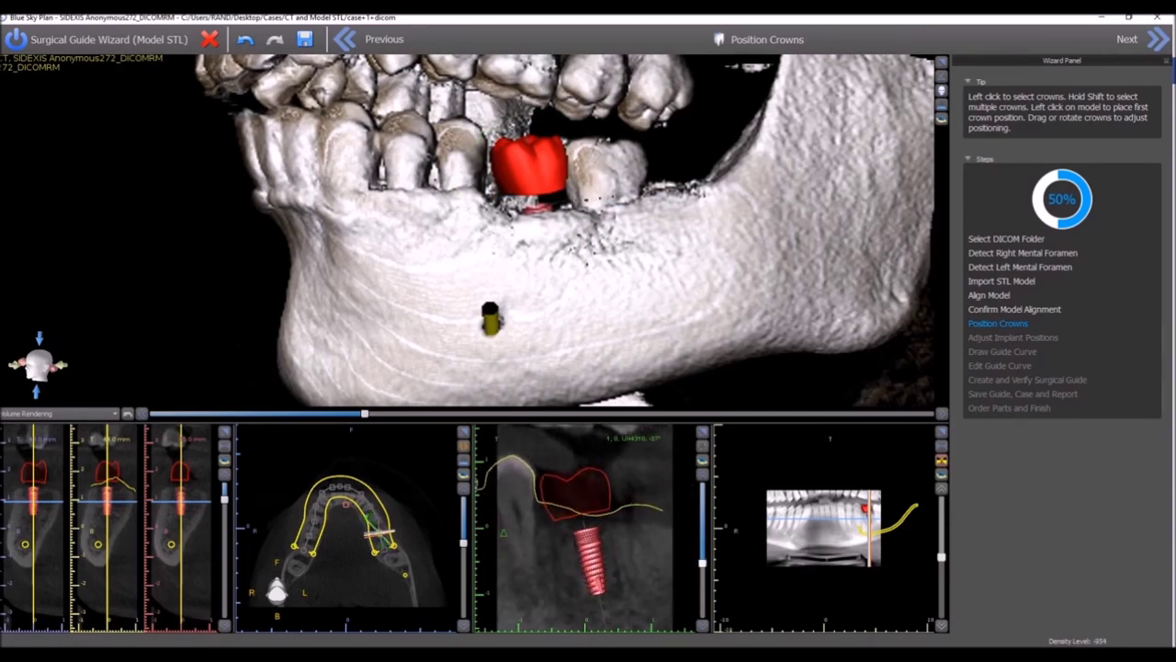
scroll(584, 528, "up", 4)
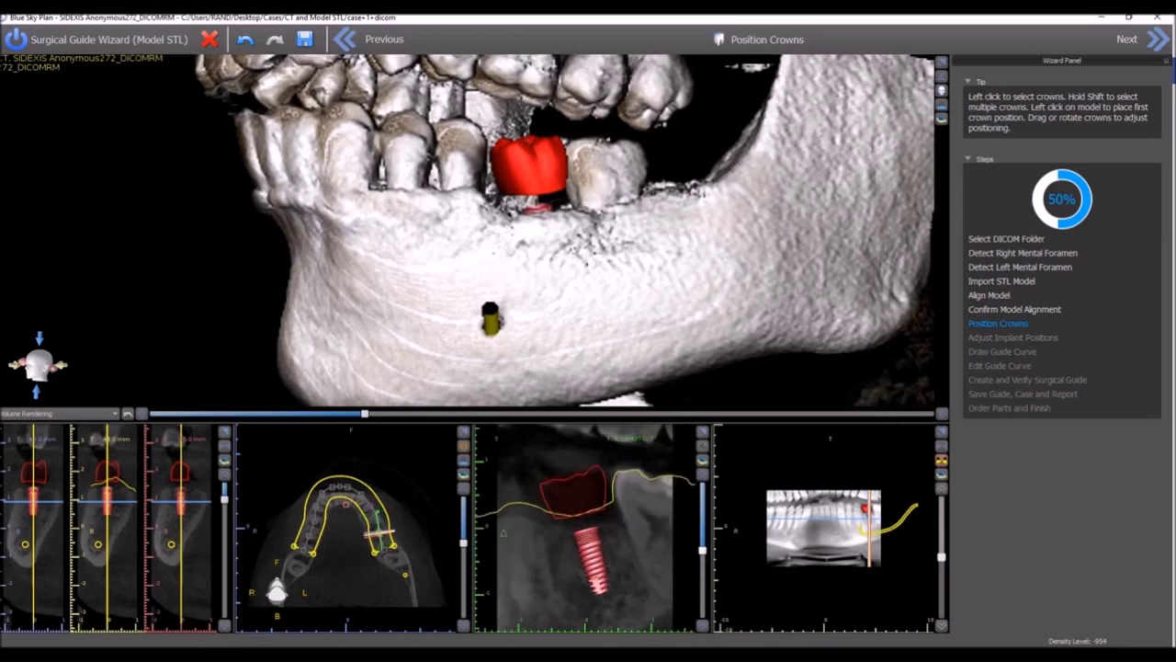
scroll(584, 528, "down", 2)
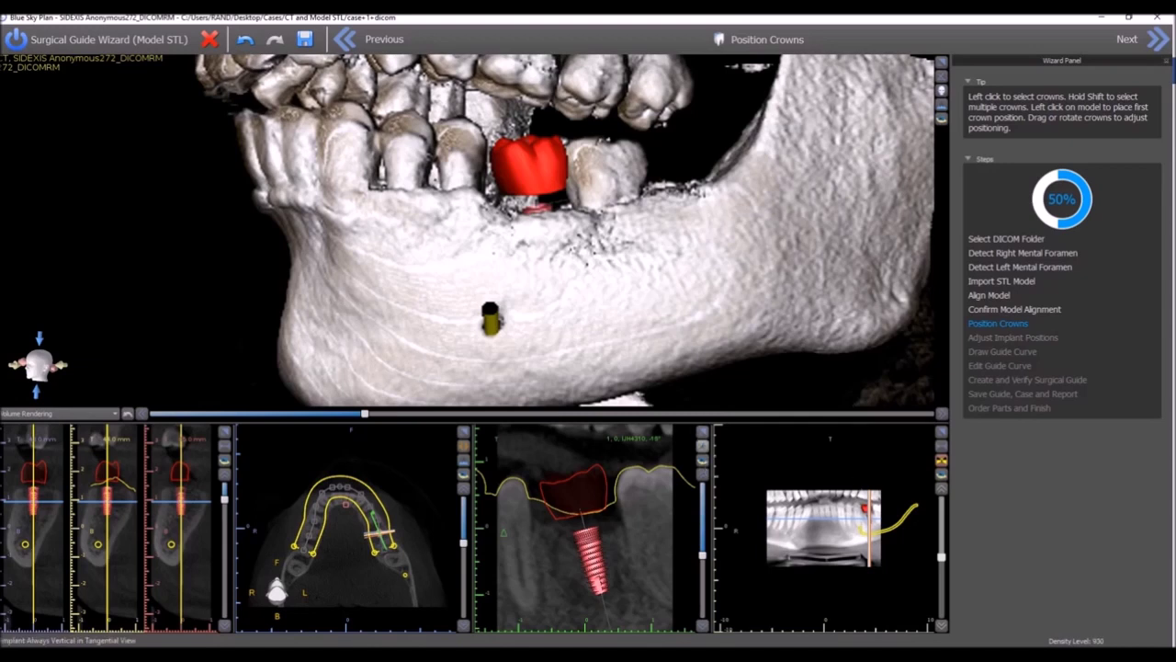
Enable Implant Always Vertical in Tangential View, rotate the slice slightly and tilt the implant with its crown in that view
left_click(702, 446)
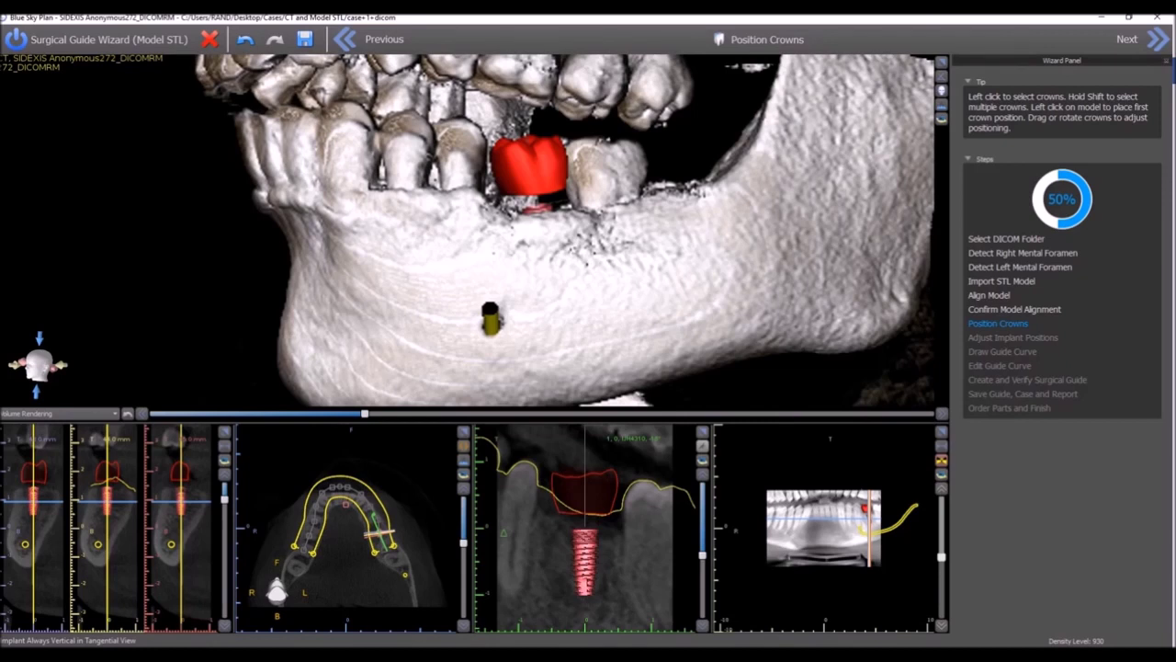
mouse_move(702, 555)
left_mouse_down()
mouse_move(702, 544)
mouse_move(702, 558)
left_mouse_up()
mouse_move(588, 555)
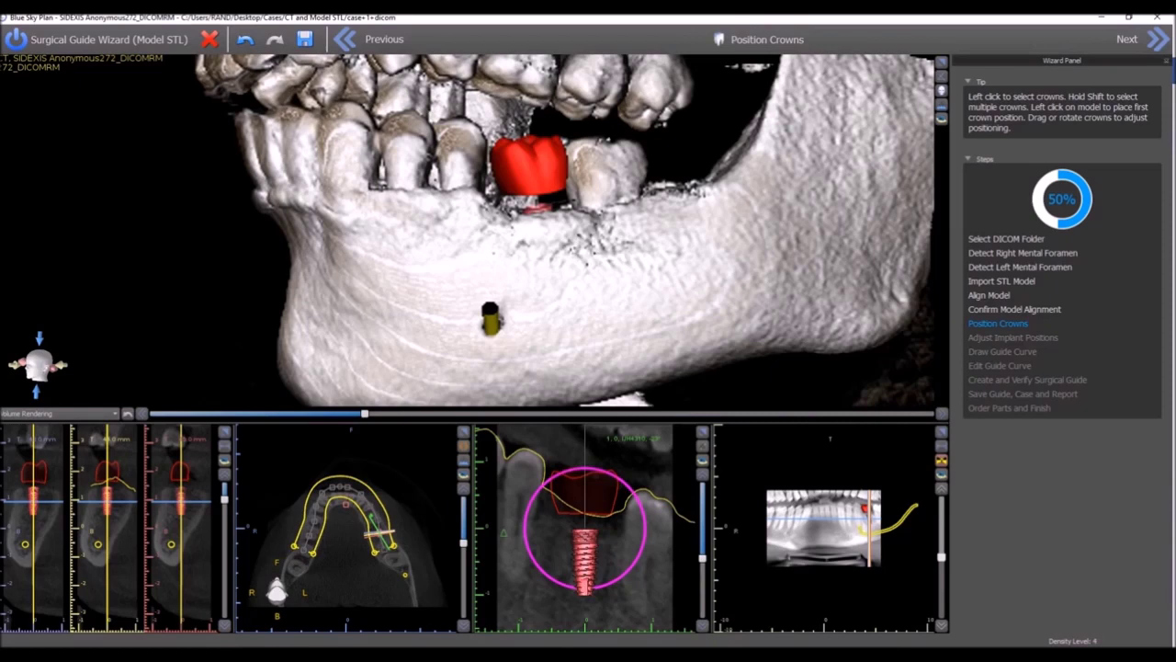
left_click_drag(588, 586, 597, 587)
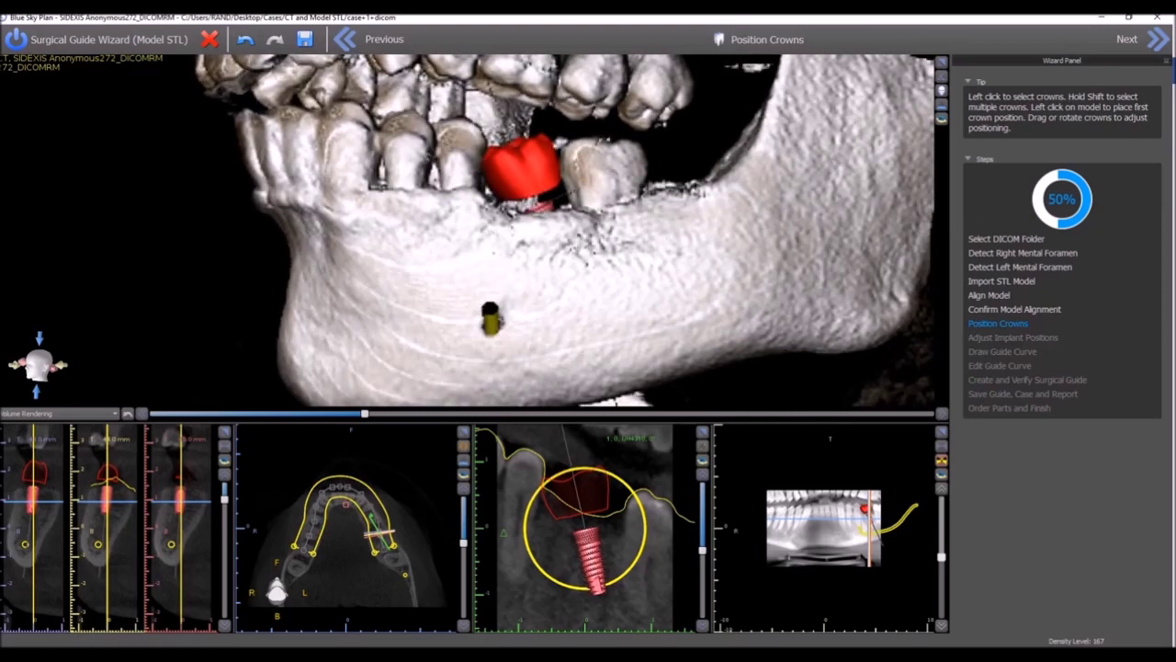
left_click_drag(597, 586, 596, 587)
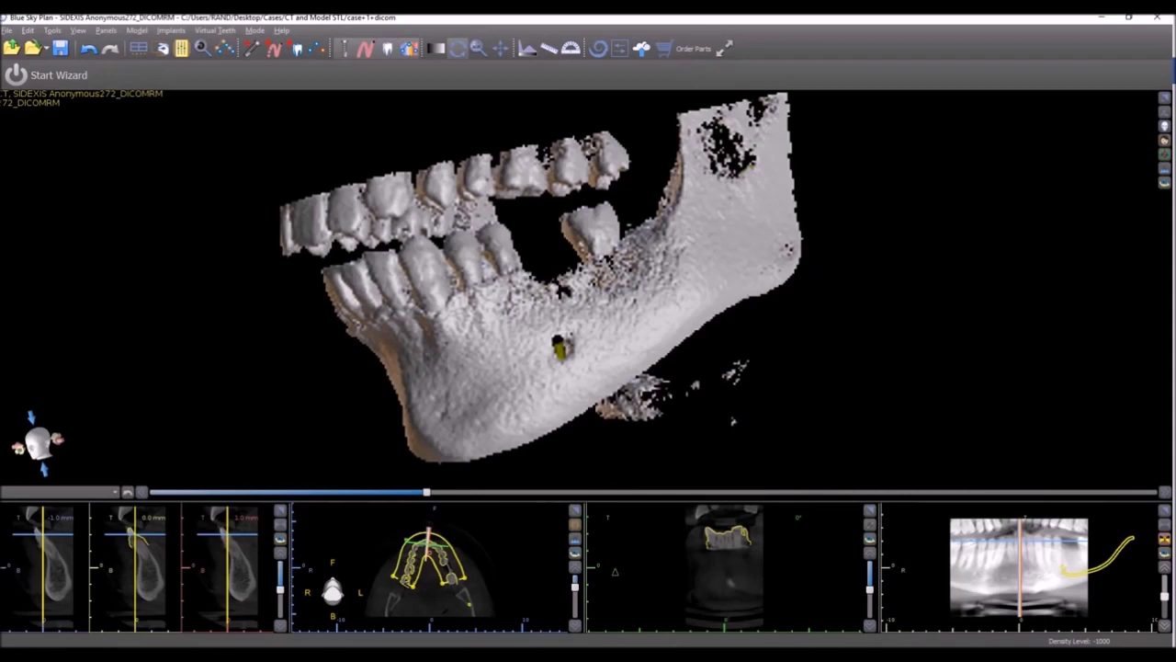
Add a medium left mandibular first molar with its implant, using the Brenes Tooth Library geometry set
left_click_drag(560, 294, 568, 313)
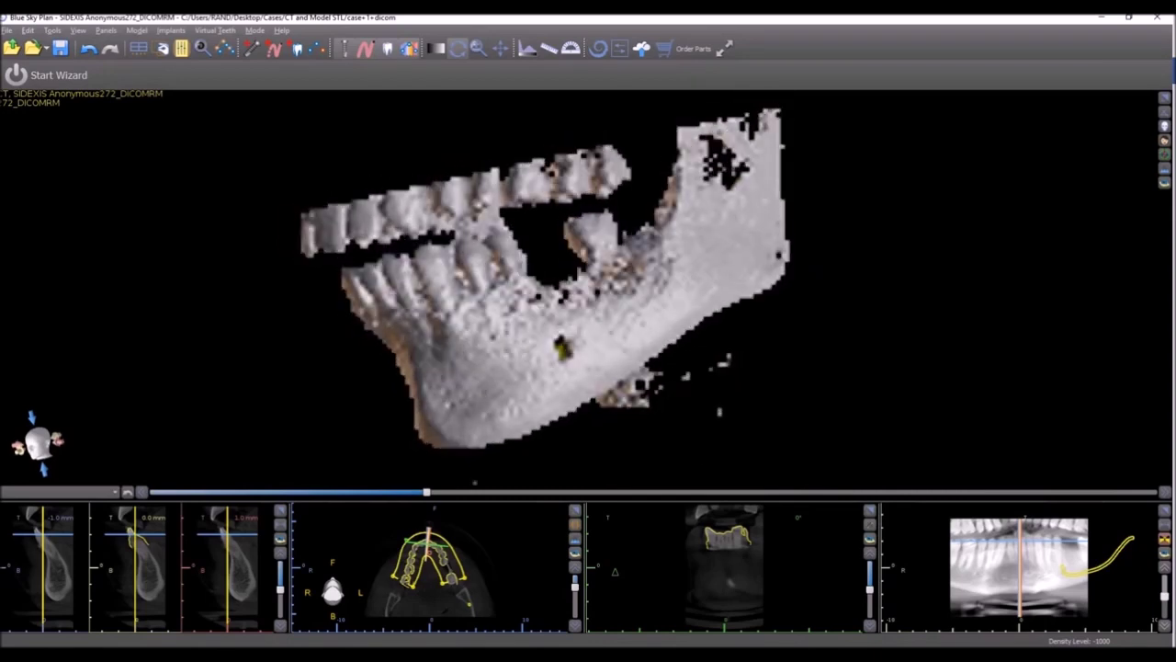
scroll(726, 567, "up", 4)
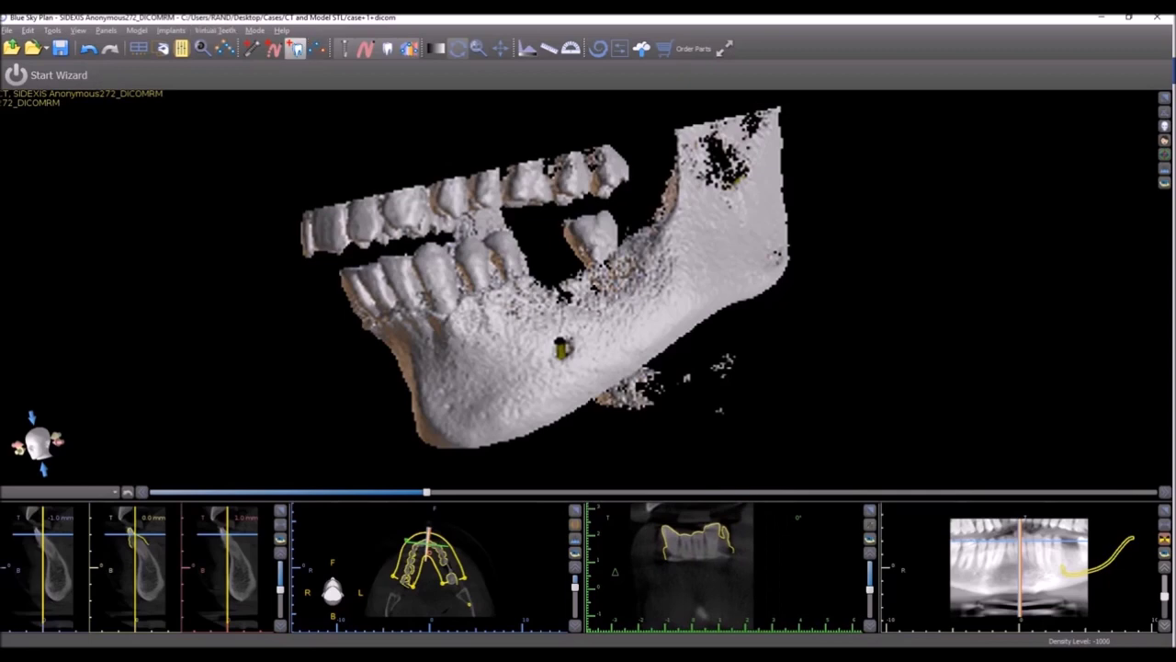
left_click(295, 48)
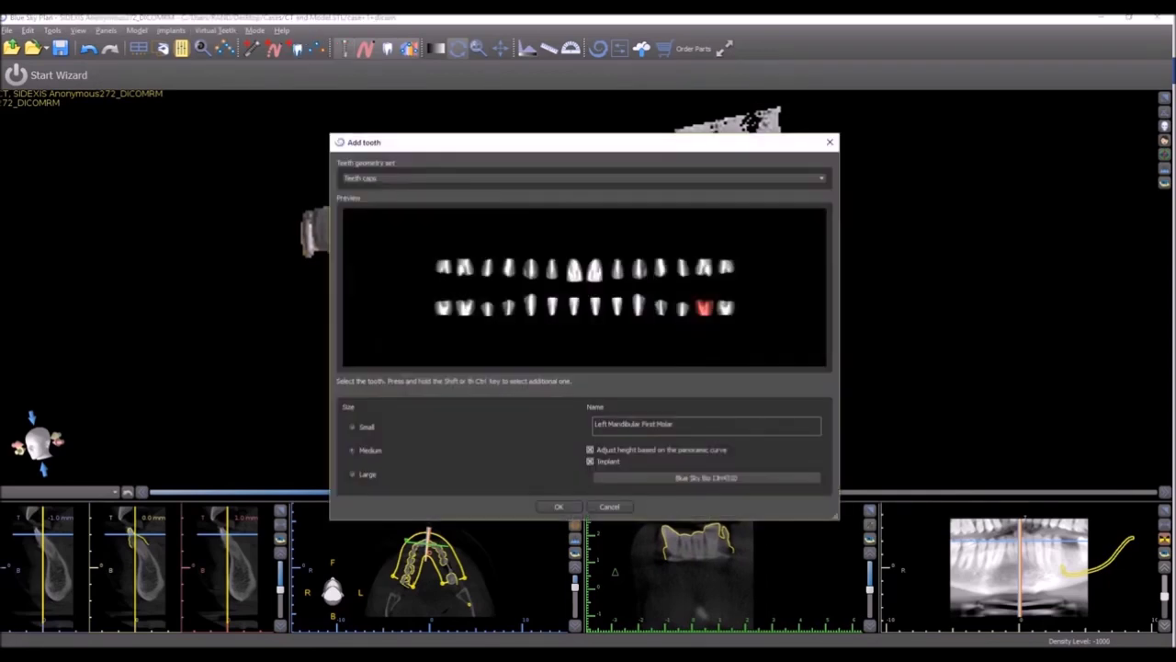
left_click(585, 178)
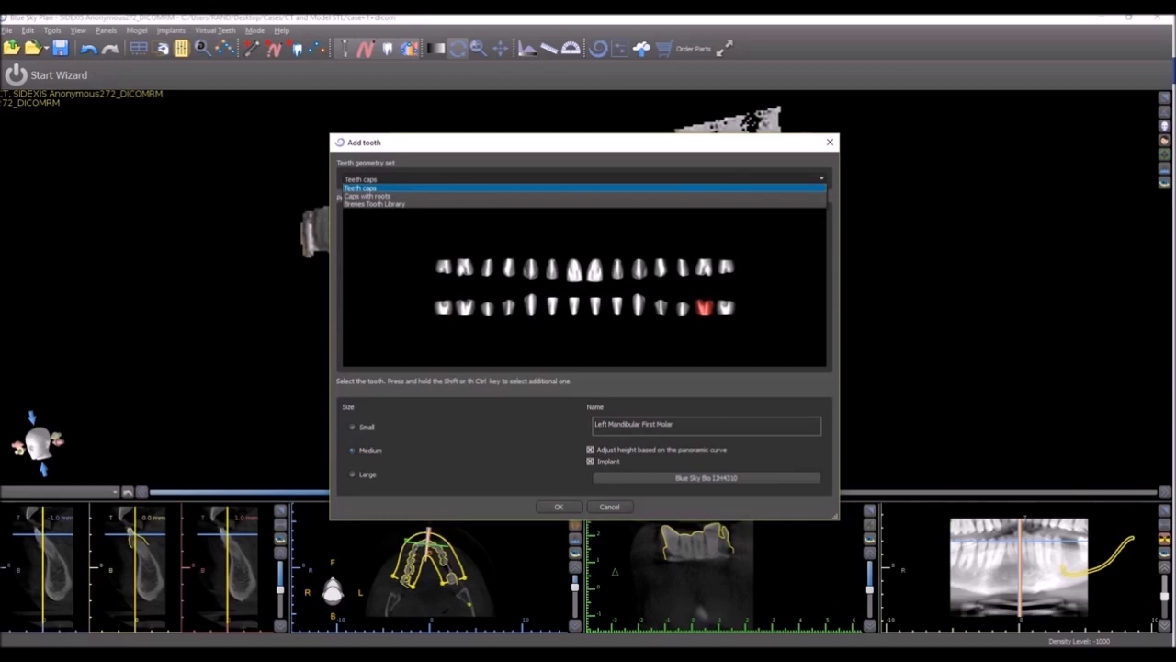
left_click(584, 204)
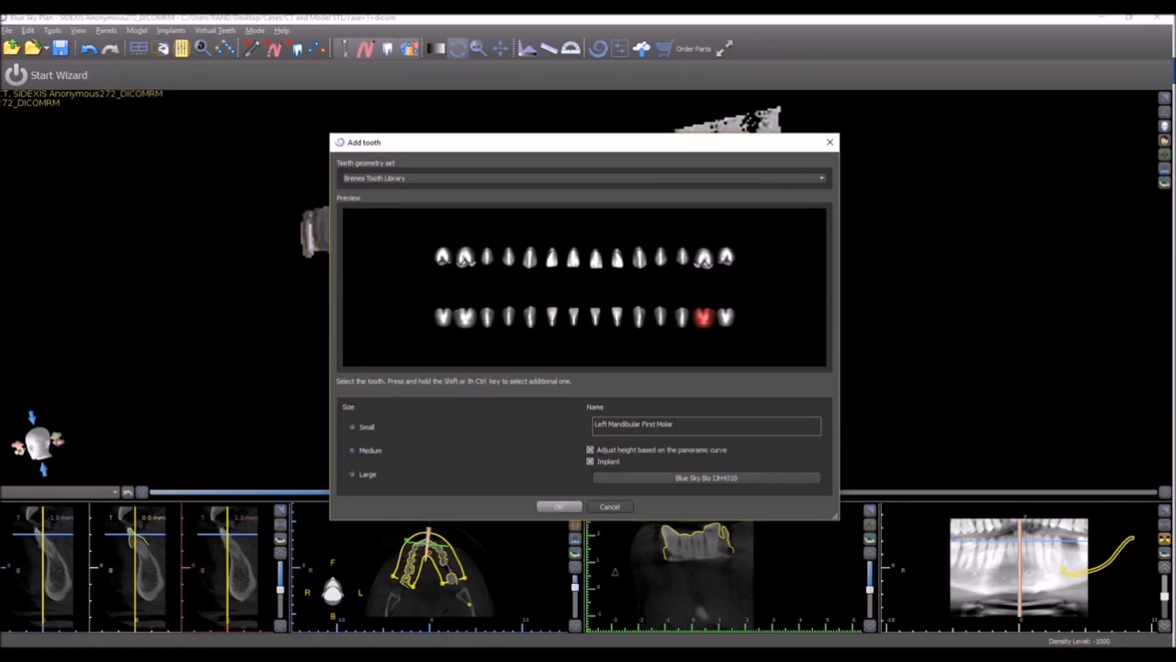
left_click(560, 506)
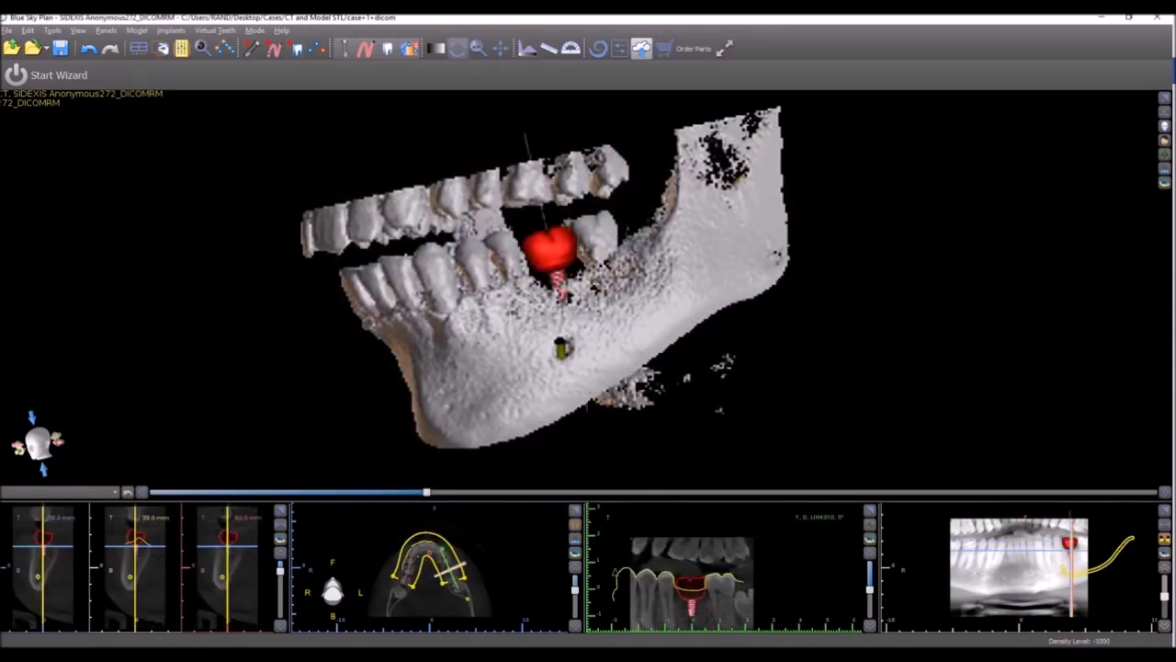
Review the laboratories available for sending the case via BioBigBox, keep Stomatotech Inc. (Canada and Int'l) and close without sending
left_click(642, 48)
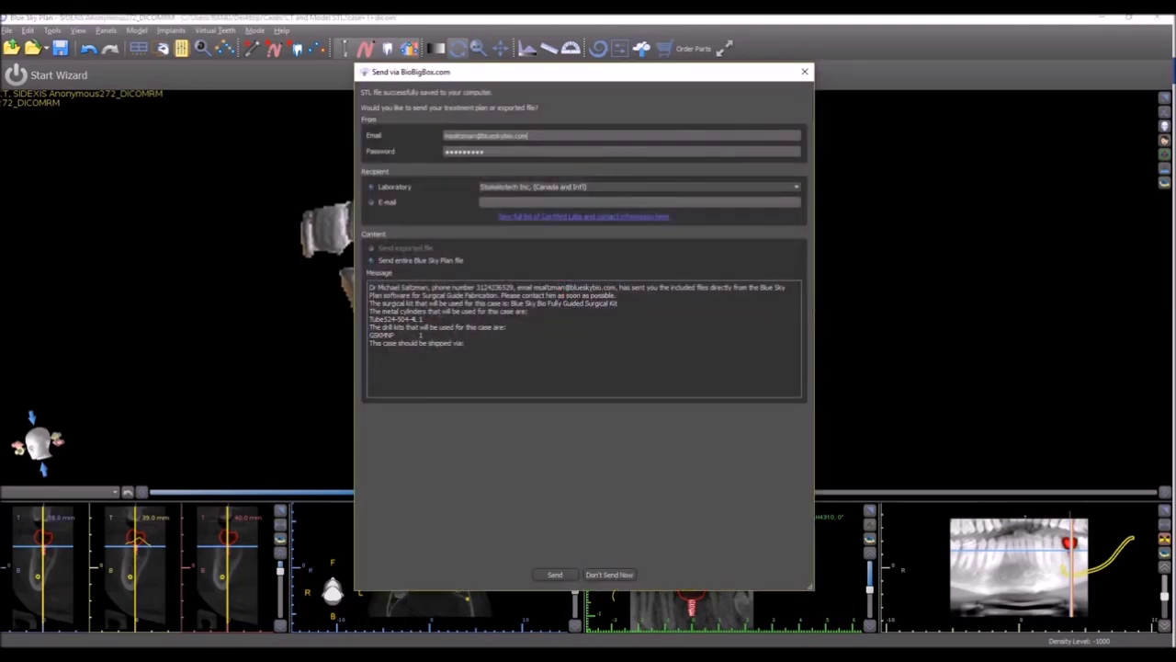
left_click(795, 187)
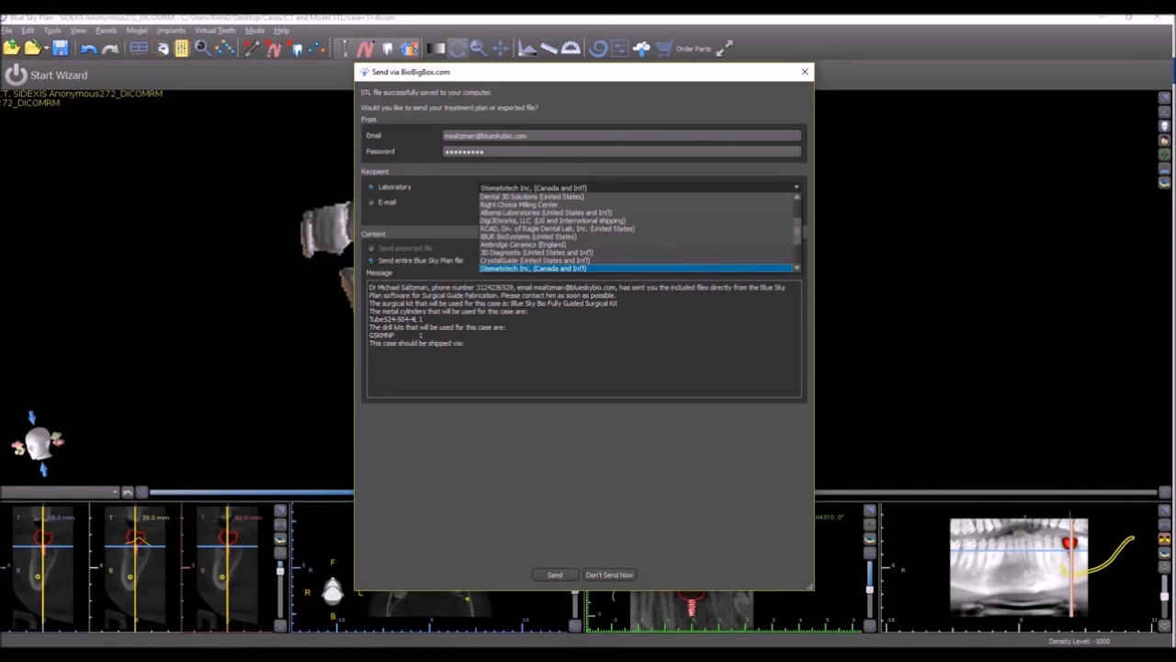
left_click(533, 268)
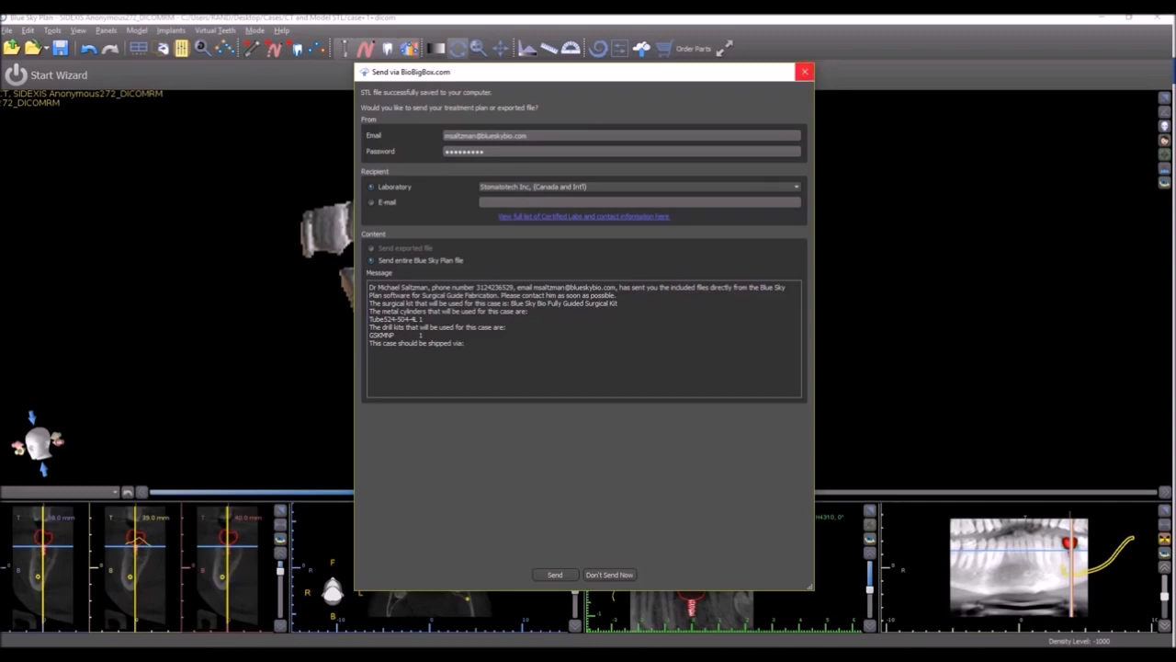
left_click(805, 71)
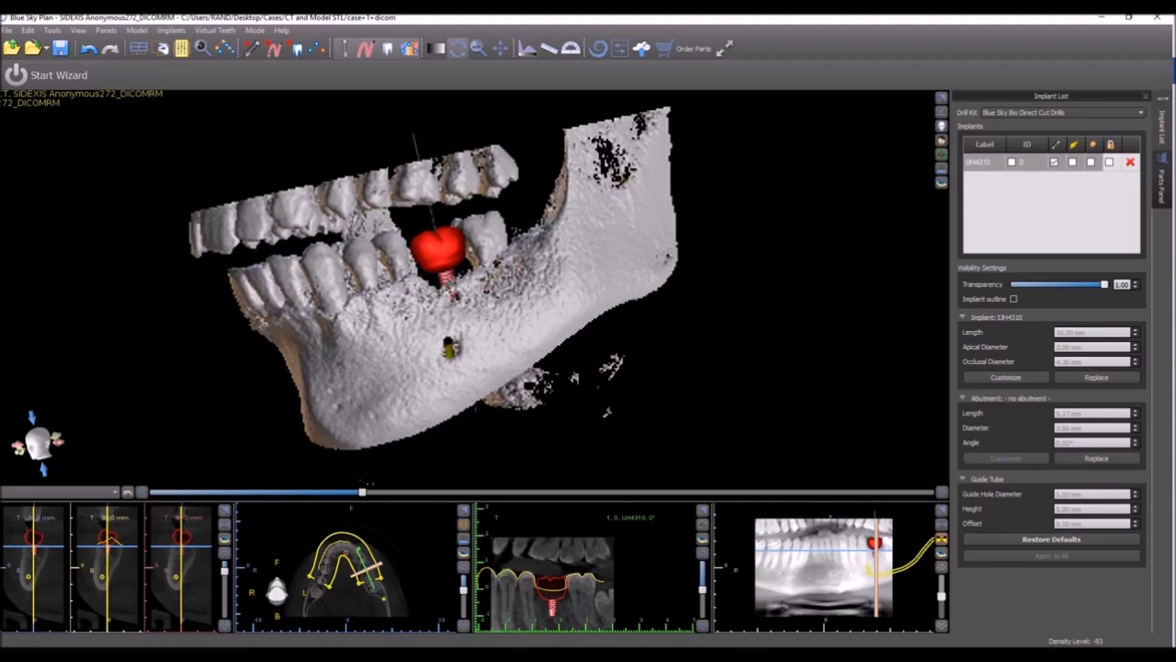
Review the available drill kits for the implant and keep Blue Sky Bio Direct Cut Drills
left_click(1061, 112)
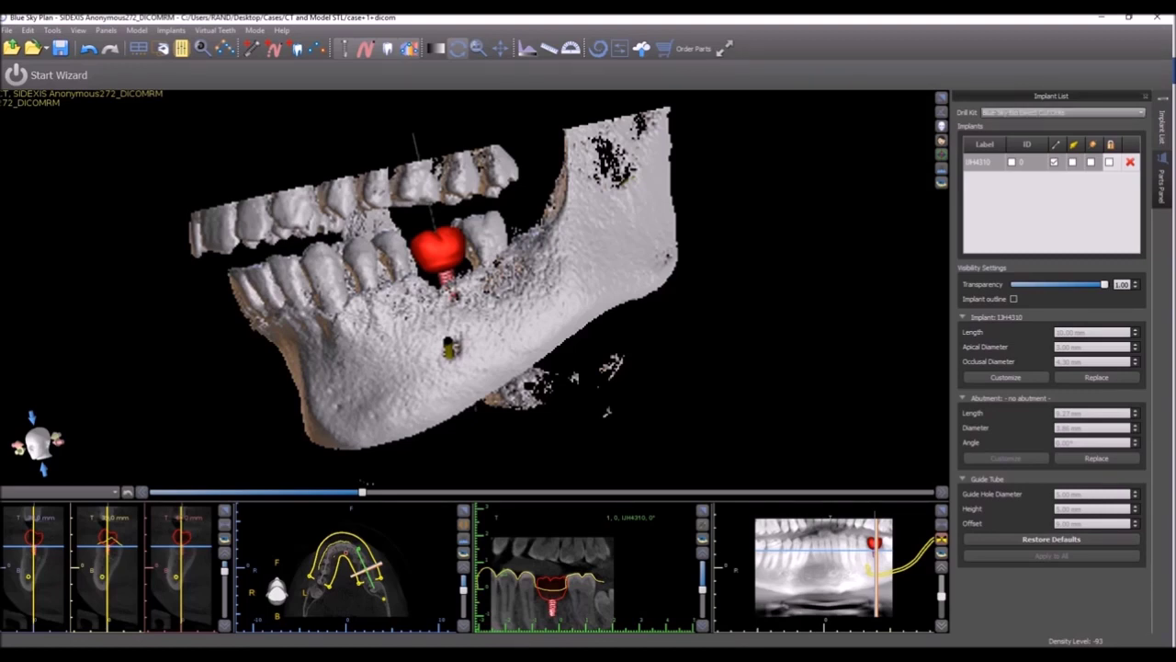
left_click(1063, 113)
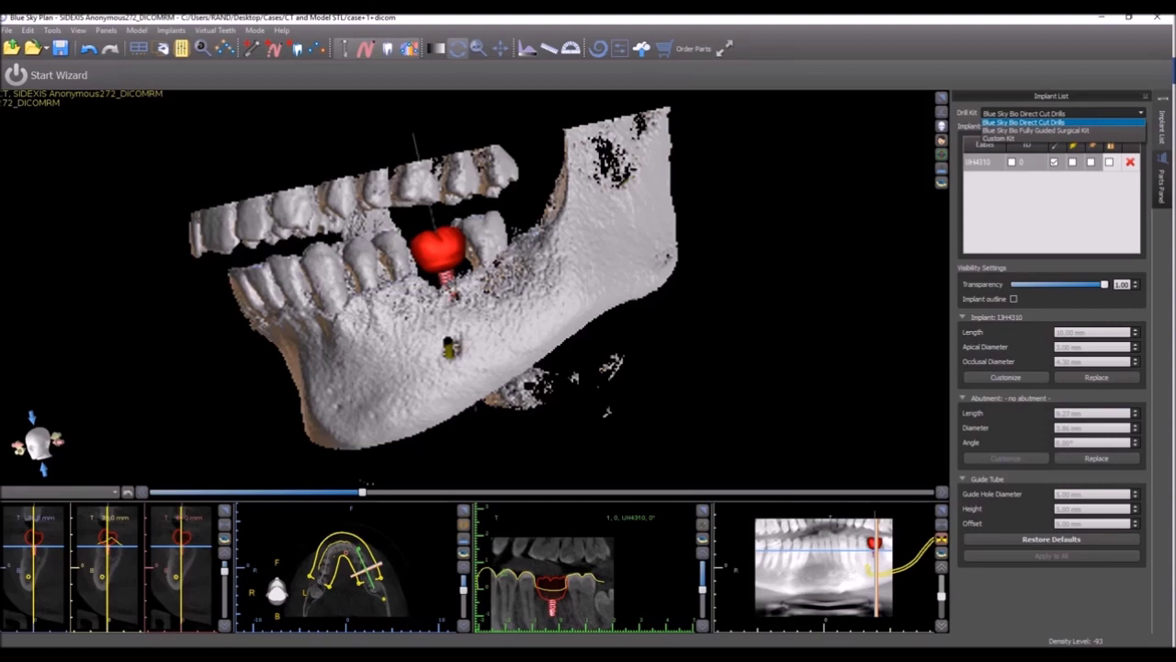
key("Down")
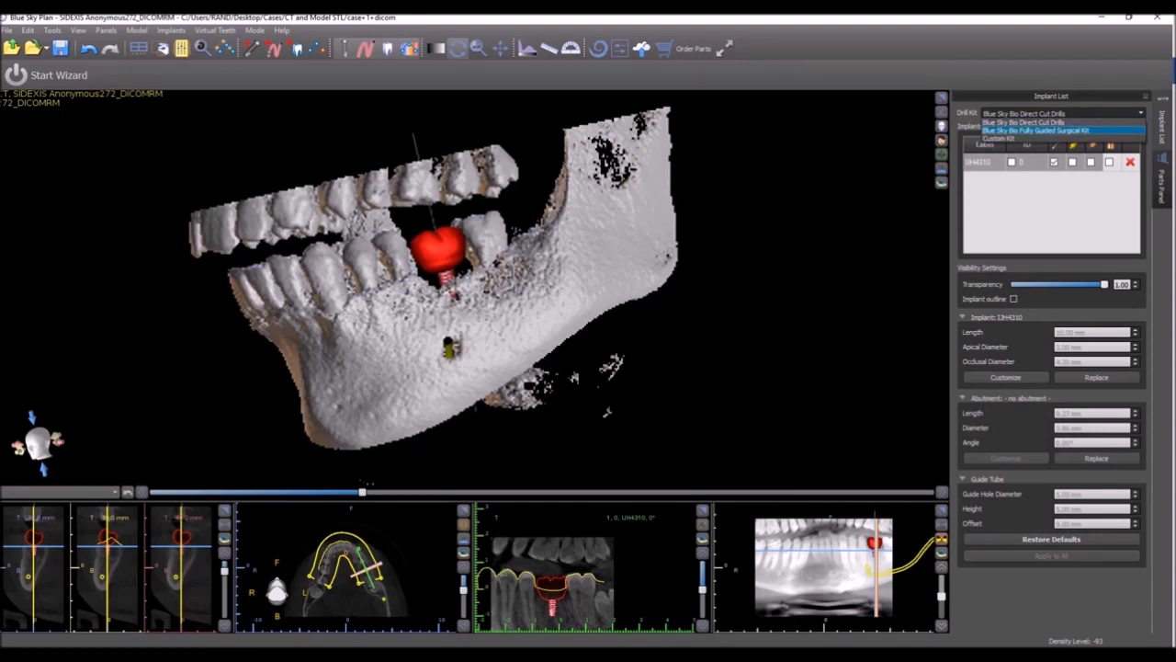
key("Down")
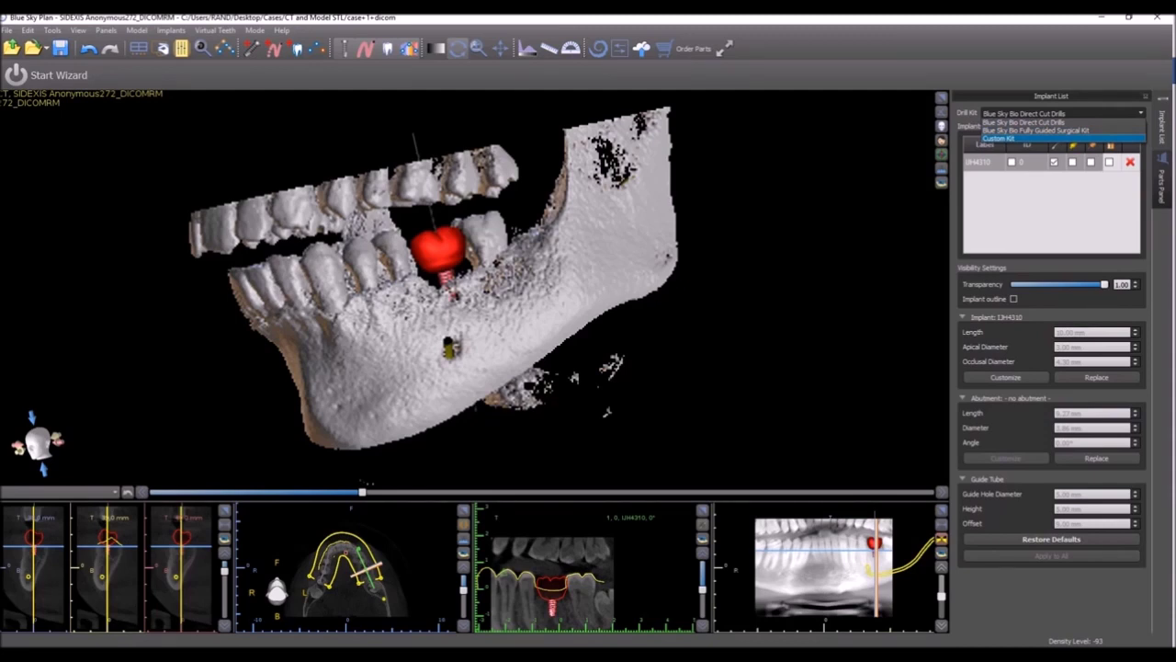
left_click(1025, 122)
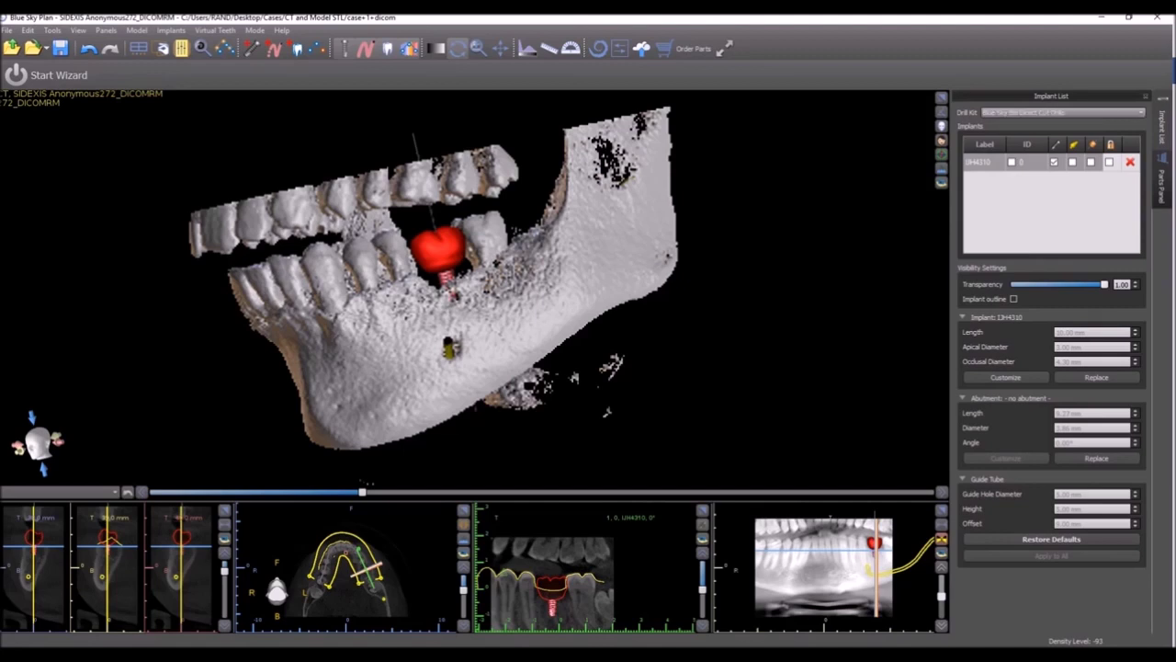
Try the Blue Sky Bio Fully Guided Surgical Kit, return to Blue Sky Bio Direct Cut Drills and show the parts it requires
left_click(1064, 112)
key("Return")
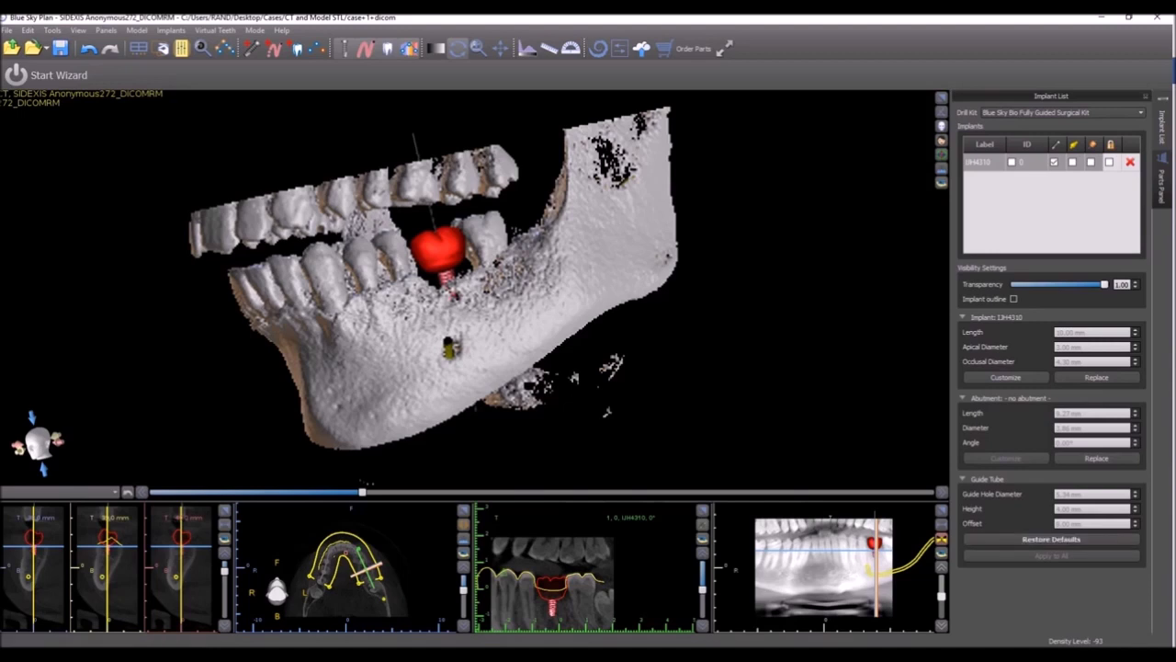
key("alt+Down")
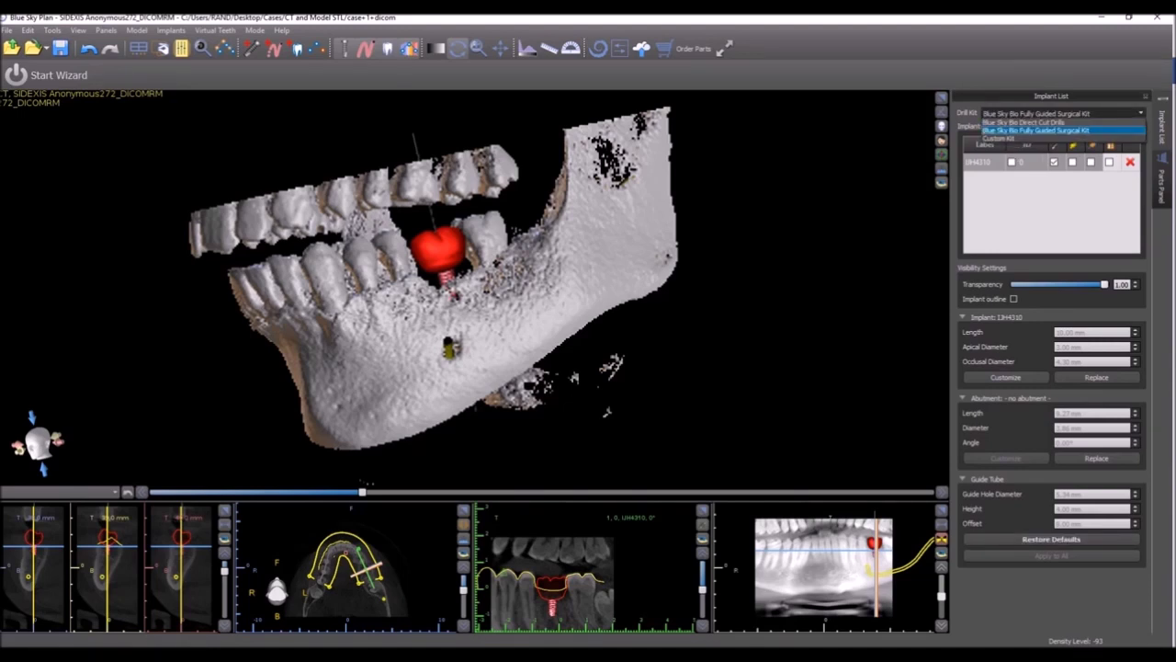
key("Down")
key("Return")
left_click(1163, 179)
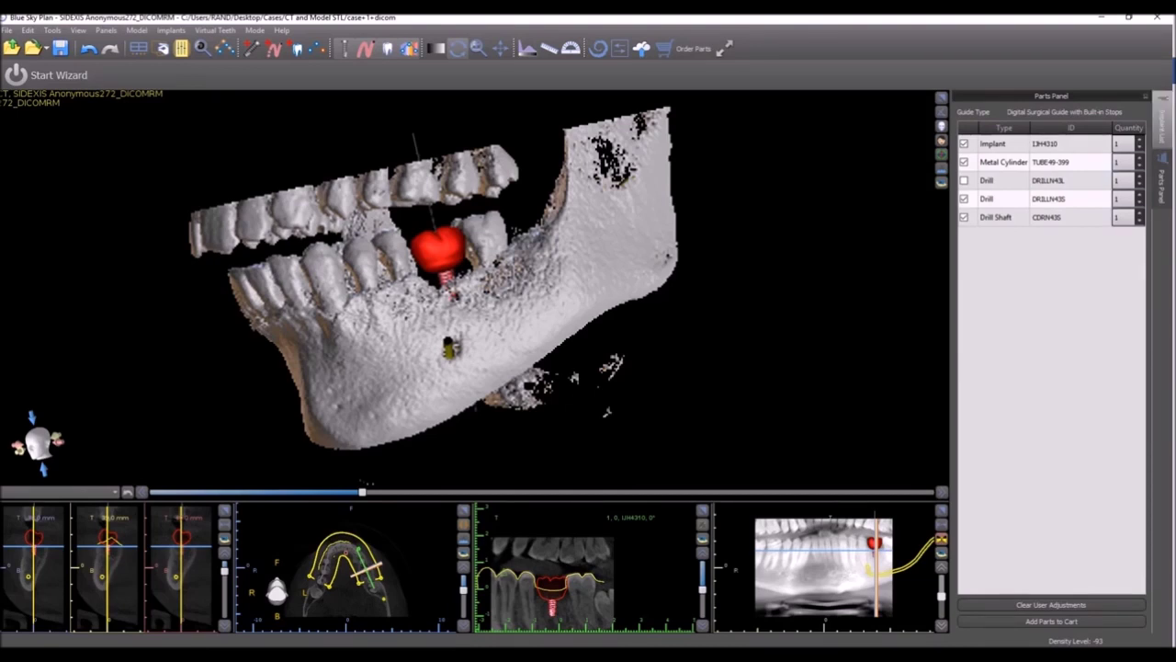
Change the drill kit to Blue Sky Bio Fully Guided Surgical Kit and show the parts required for that guide type
left_click(1163, 124)
left_click(1062, 113)
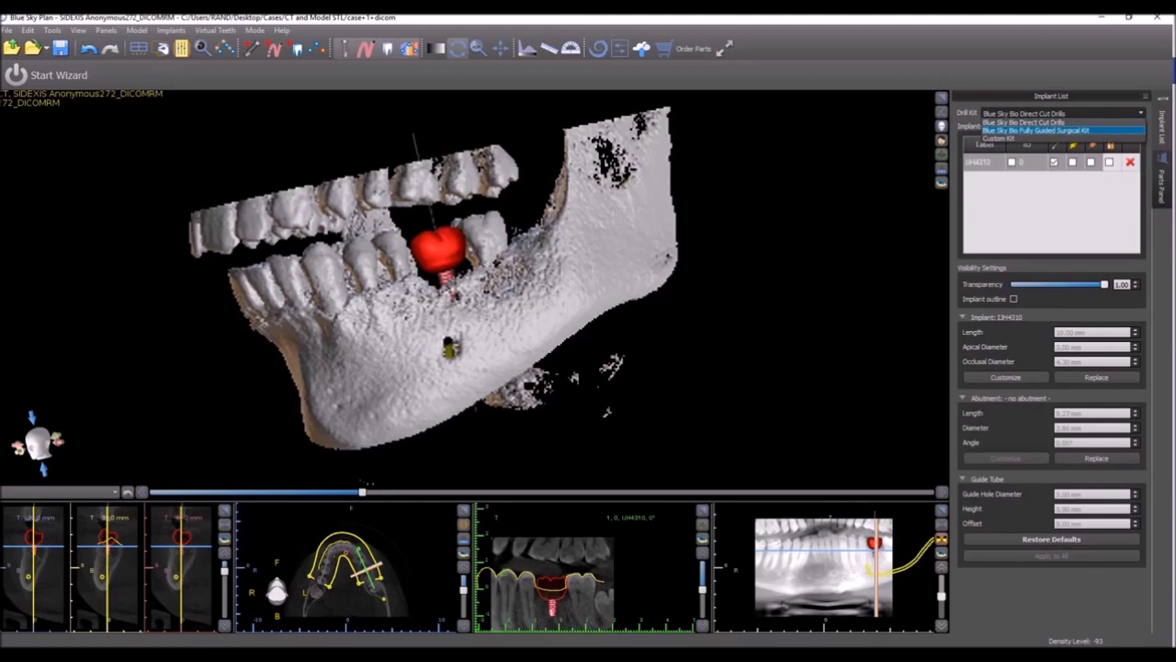
left_click(1036, 129)
left_click(1163, 184)
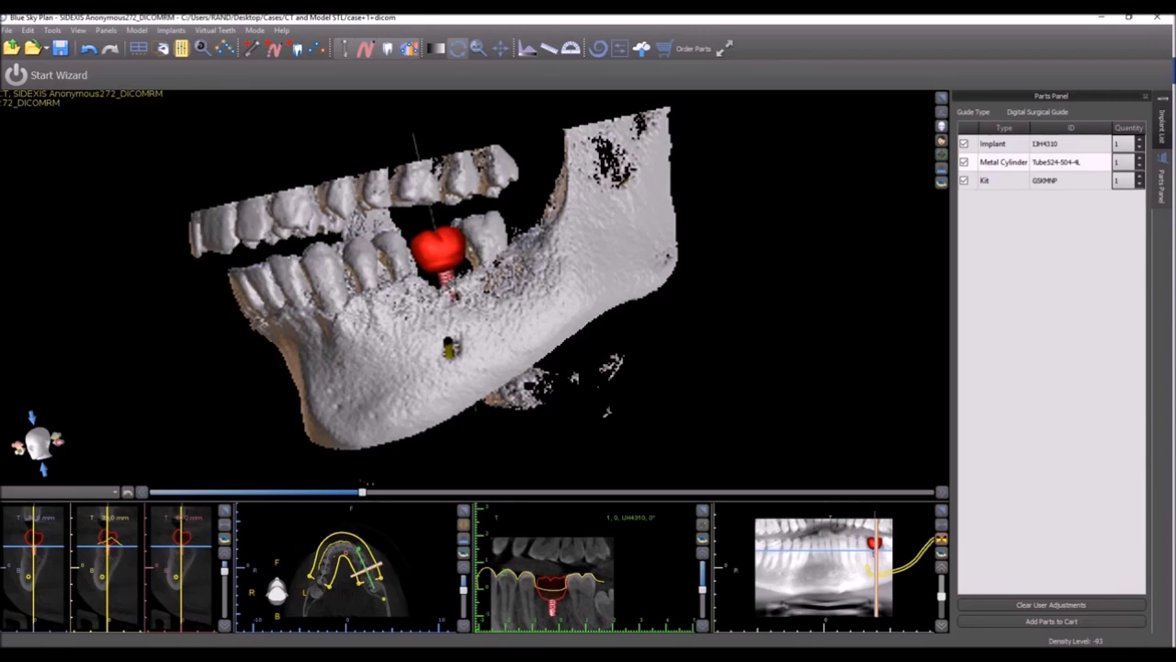
Set the implant's drill kit to Custom Kit to make the guide tube dimensions editable
left_click(1163, 127)
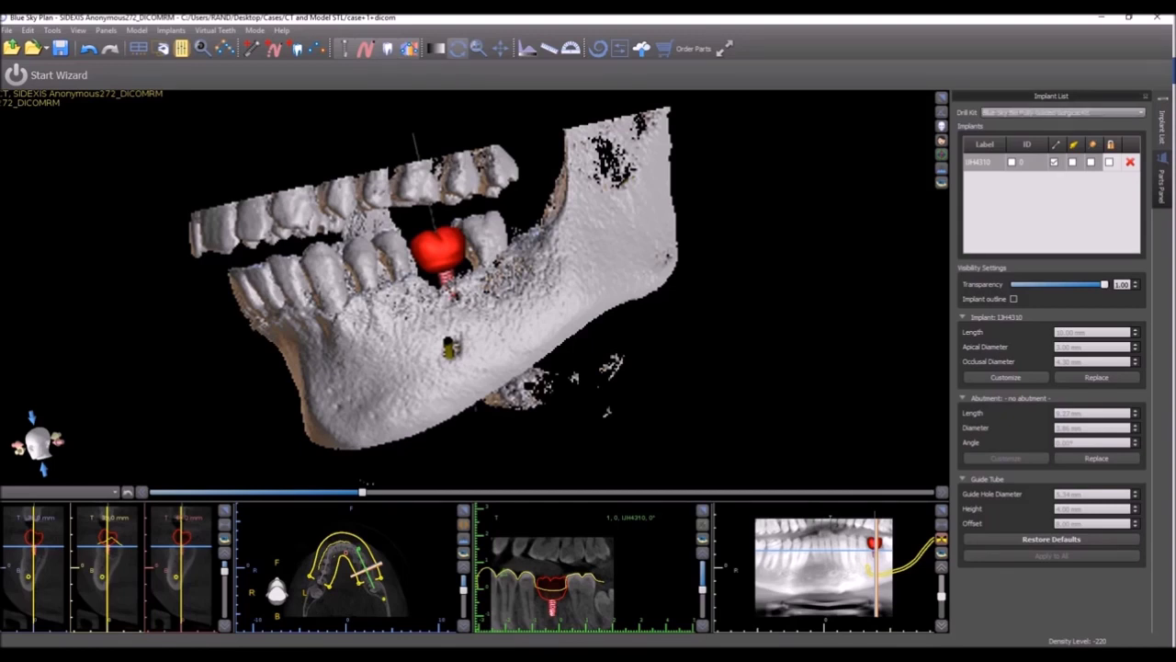
left_click(1066, 113)
key("Down")
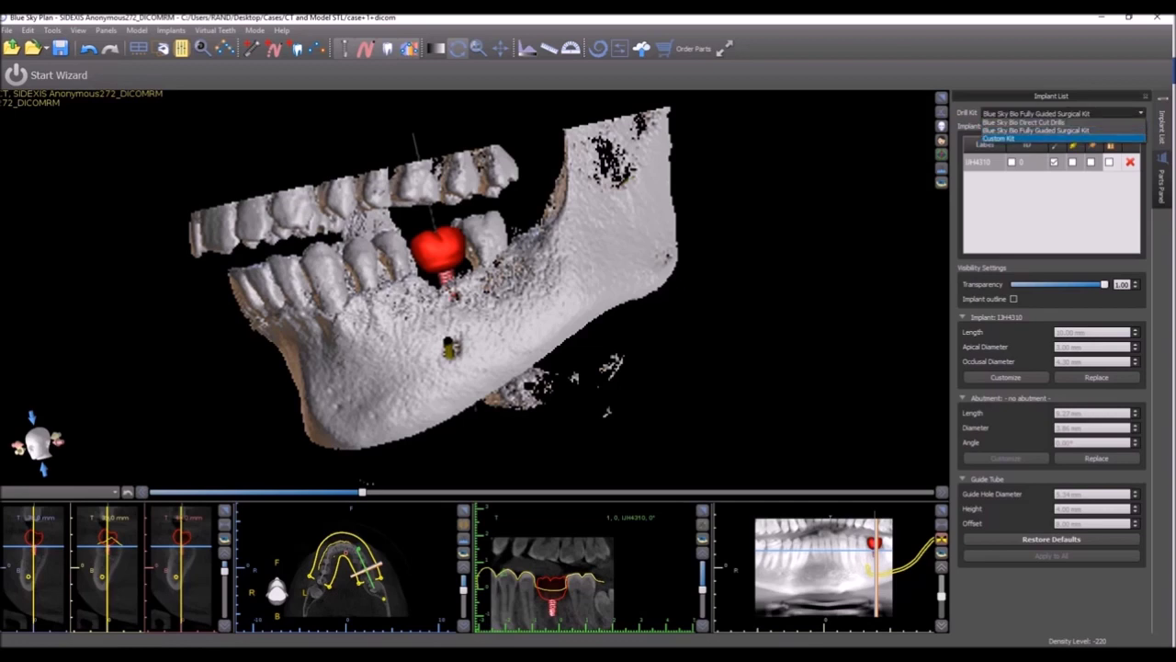
key("Return")
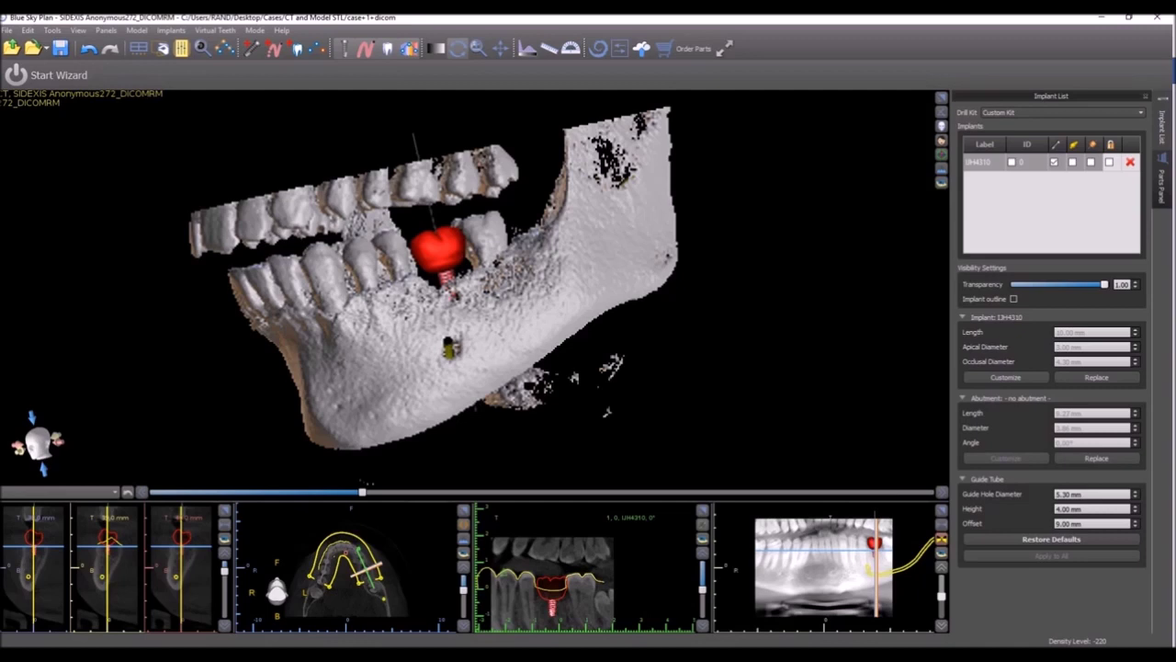
Open the surgical guide's fabrication settings
left_click(598, 48)
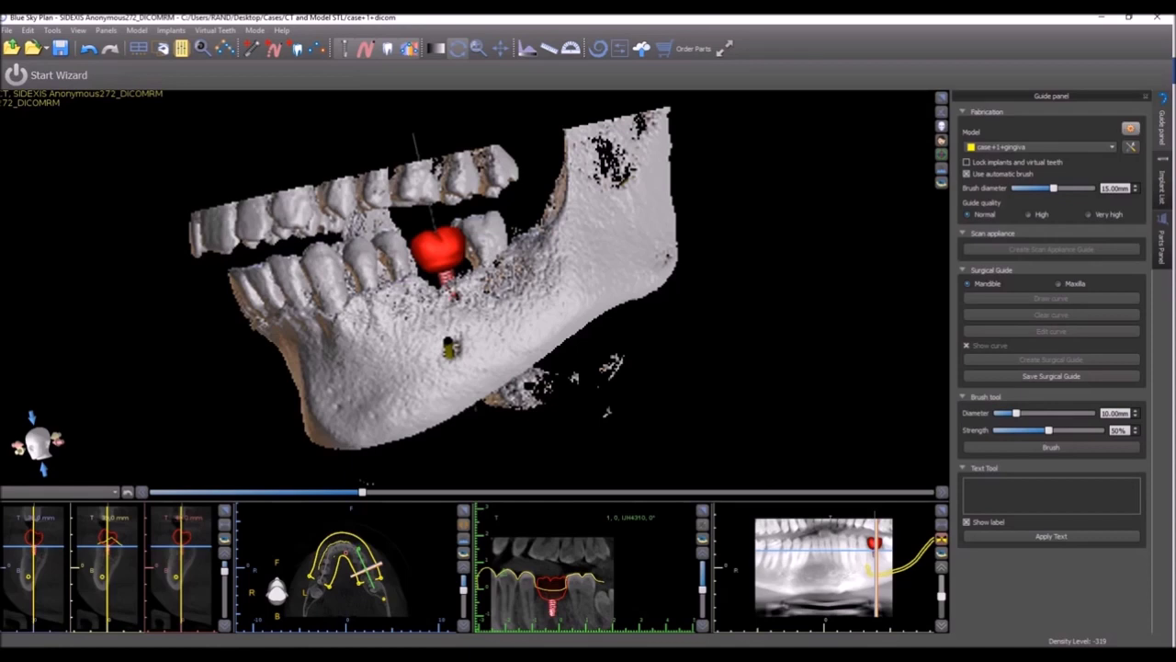
left_click(1131, 129)
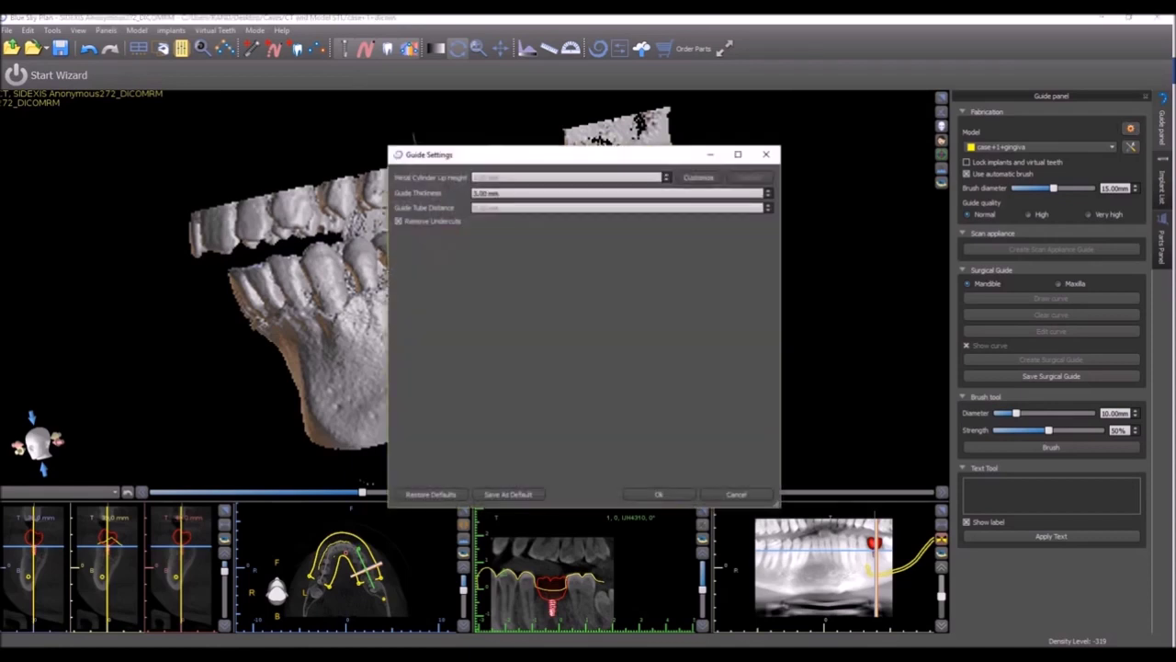